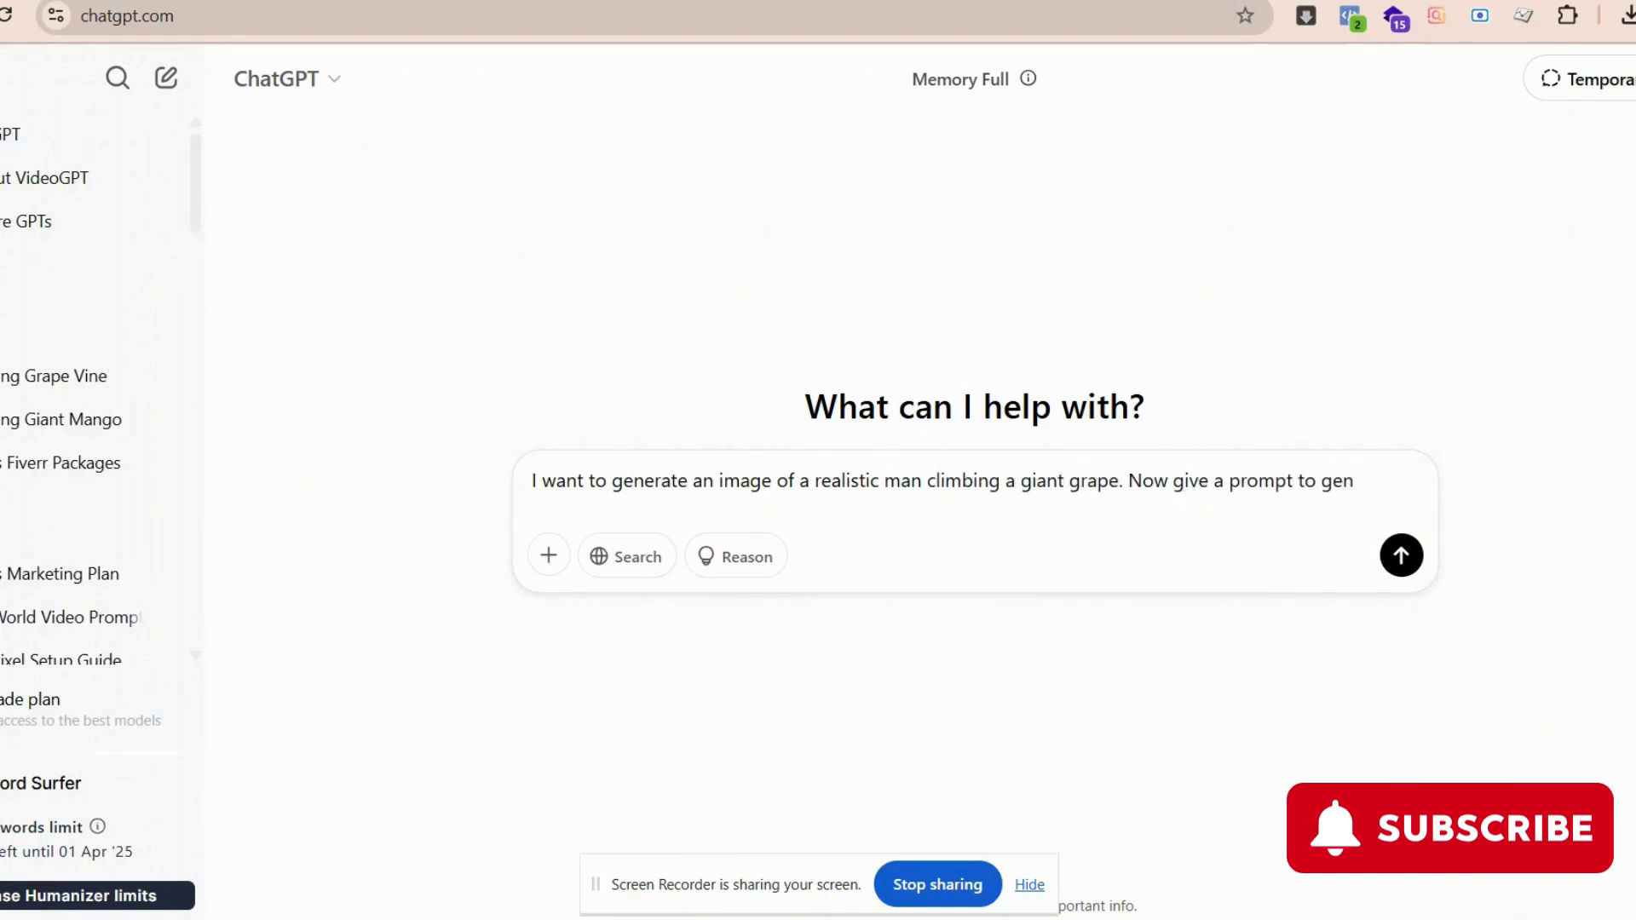
pyautogui.write('erate an image')
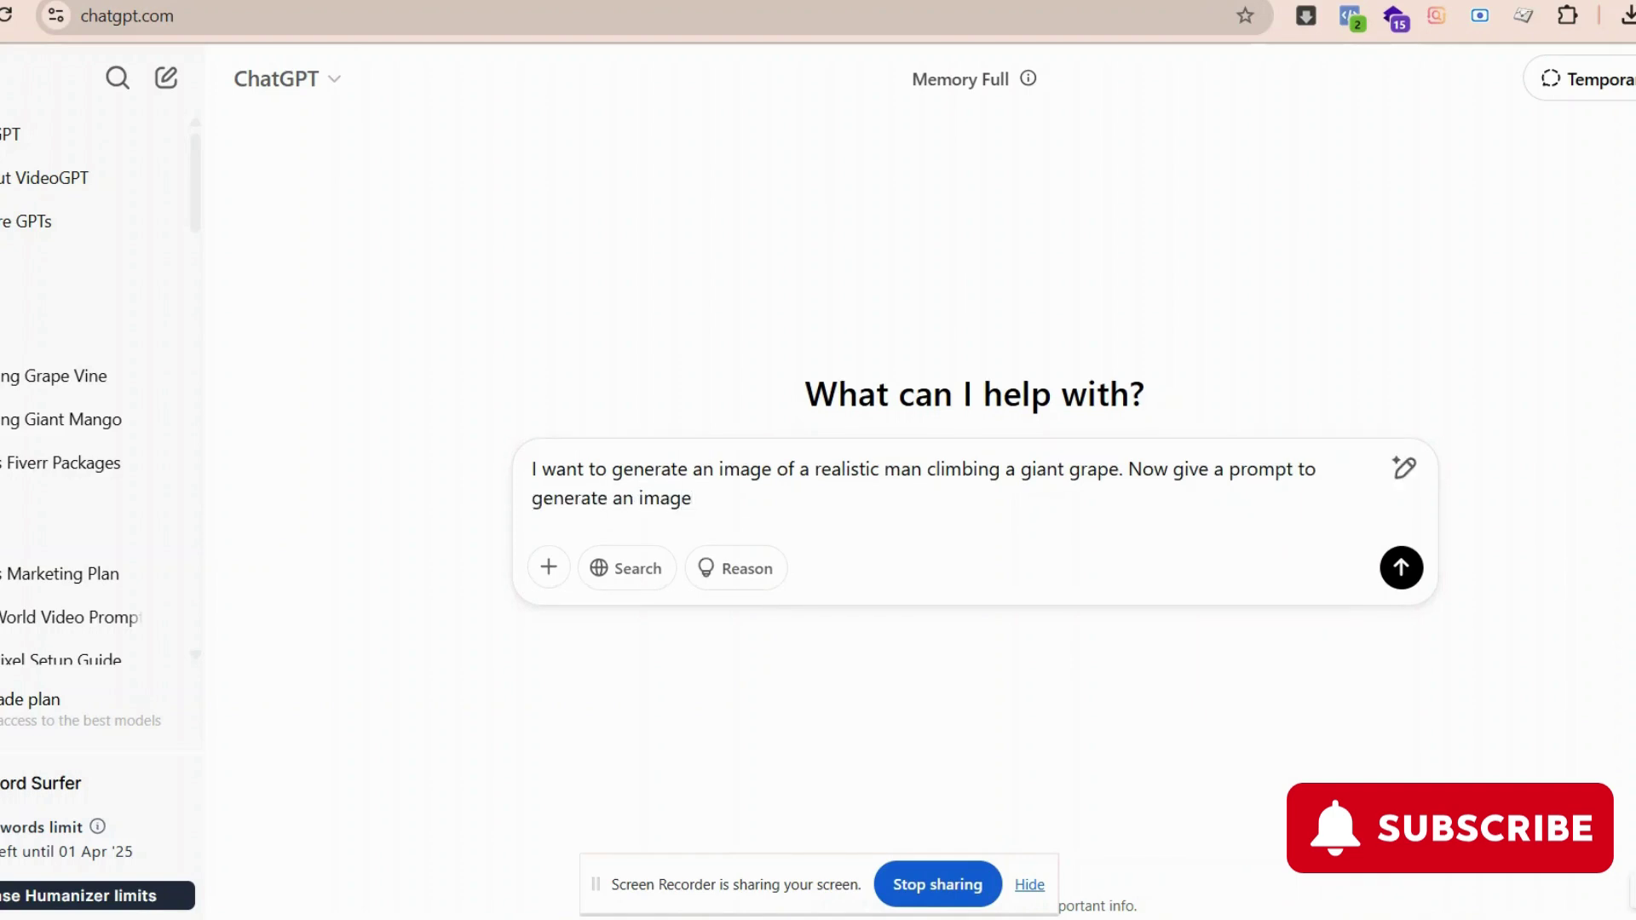
# - Send the ChatGPT request and copy the returned realistic giant-grape climbing prompt
pyautogui.press('Return')
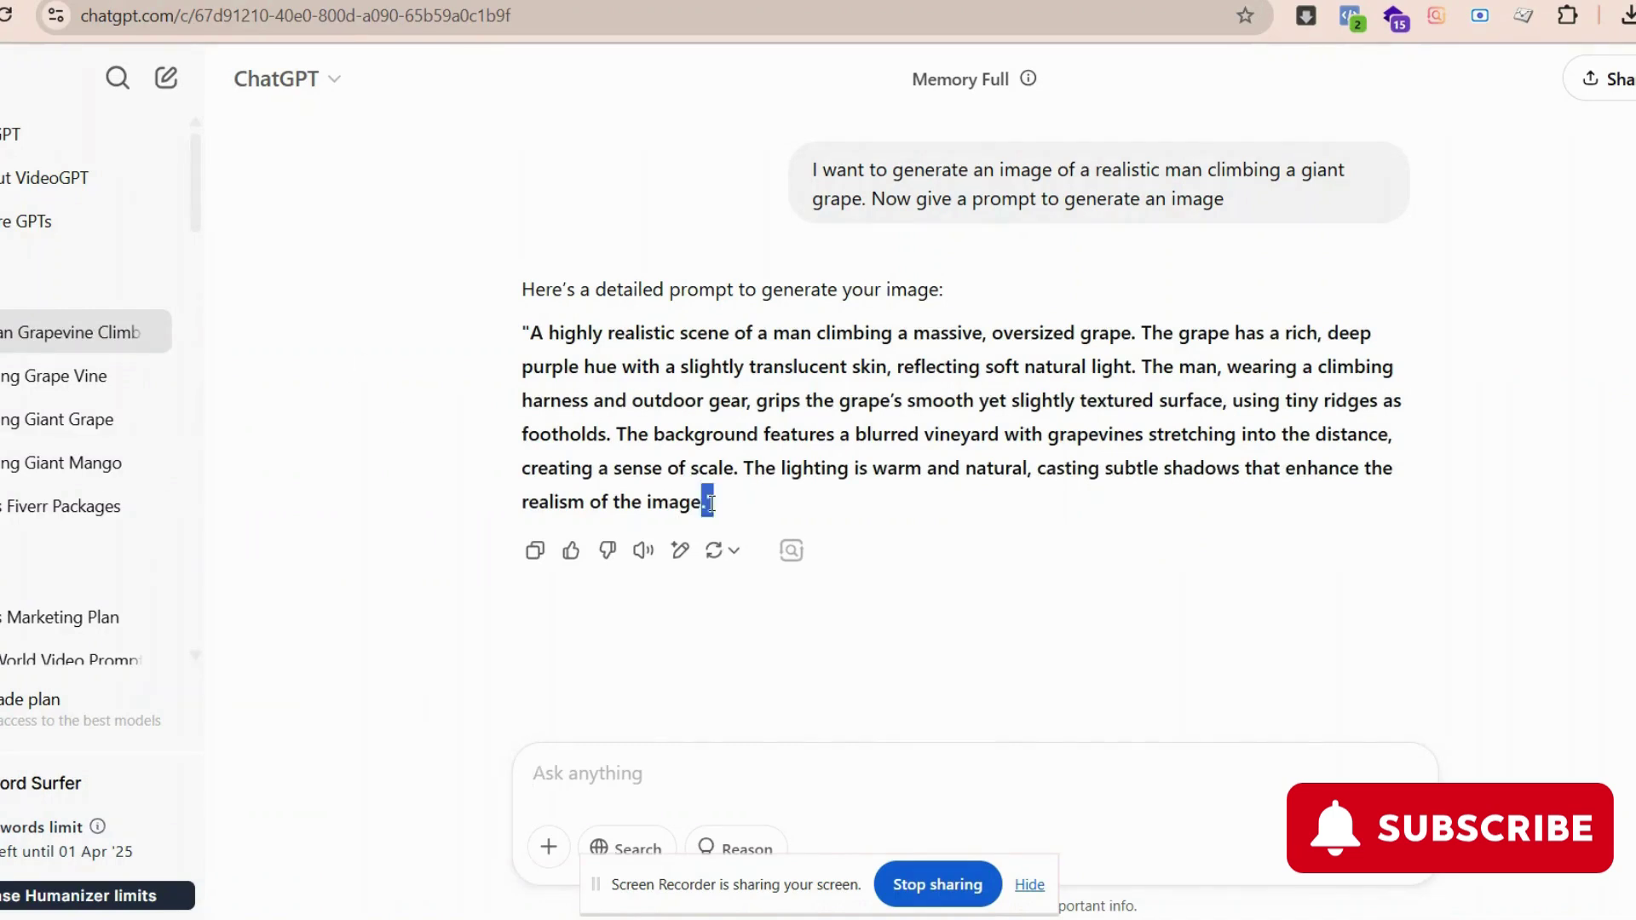
pyautogui.moveTo(708, 502); pyautogui.dragTo(528, 330)
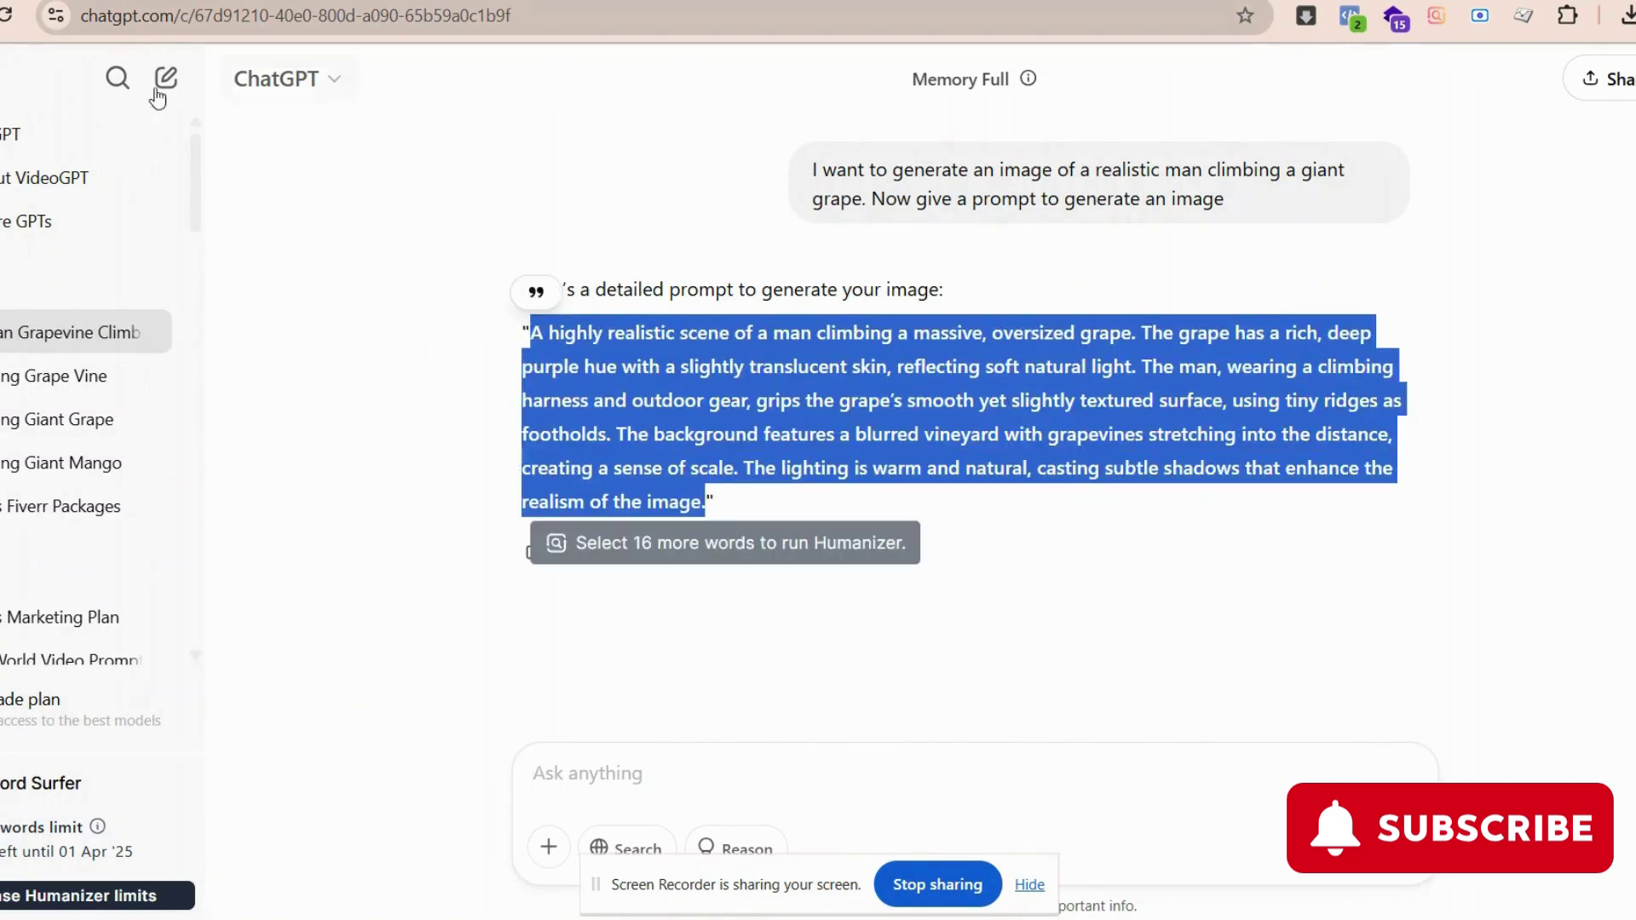
pyautogui.hotkey('ctrl', 'c')
# - Paste the copied grape-climber prompt into Dreamina's image generator
pyautogui.hotkey('ctrl', 'Tab')
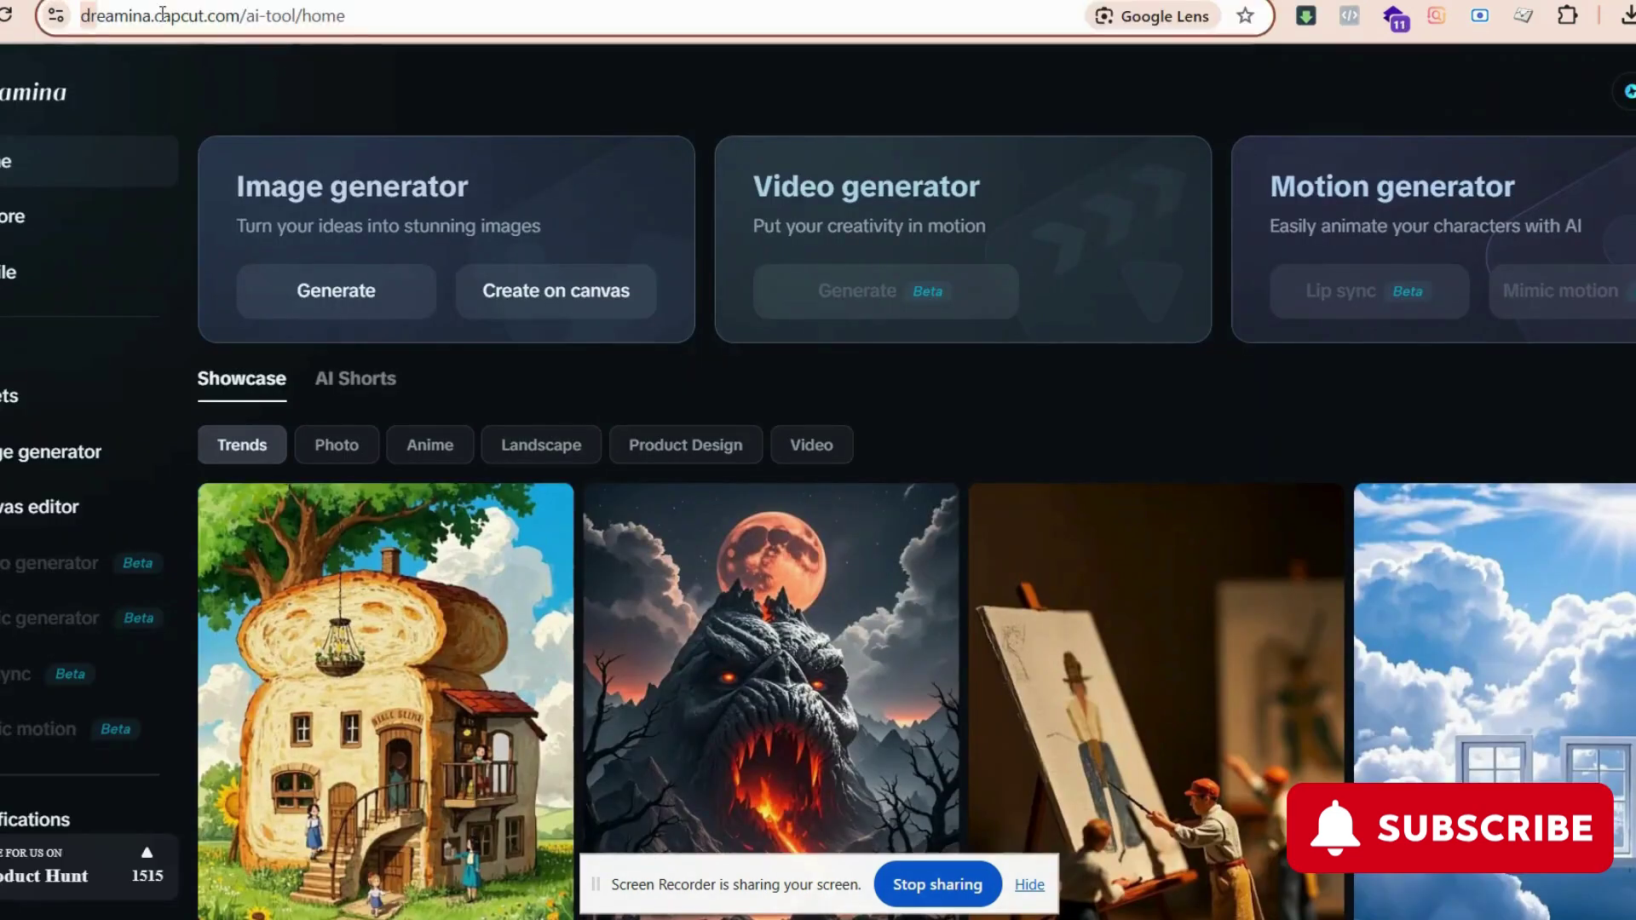
pyautogui.click(336, 291)
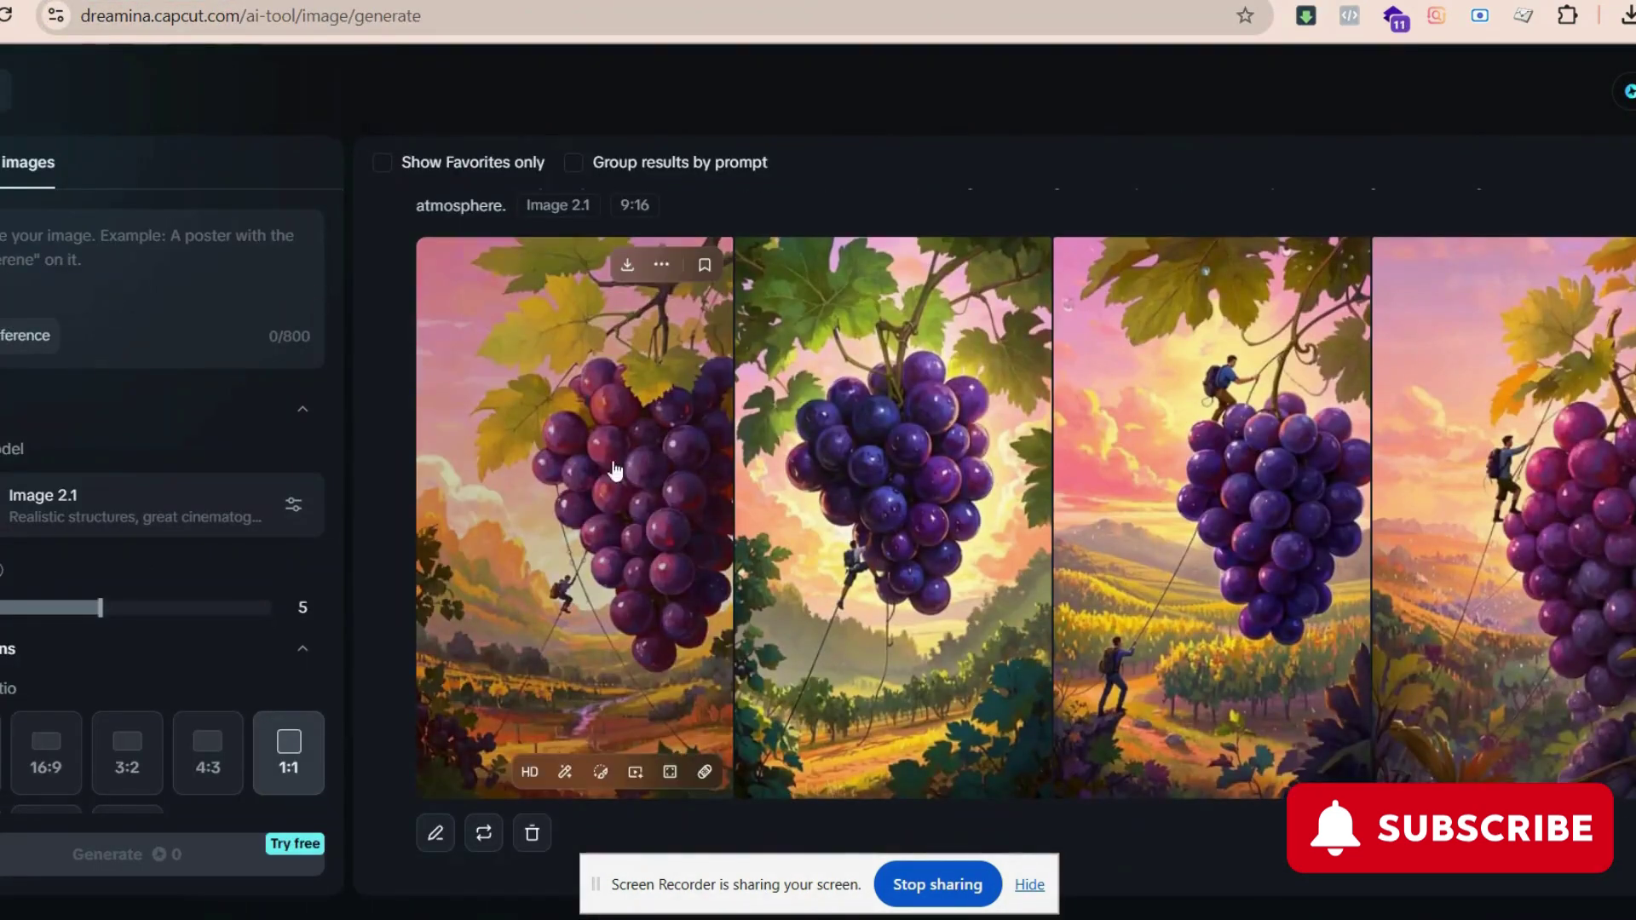
pyautogui.click(71, 250)
pyautogui.hotkey('ctrl', 'v')
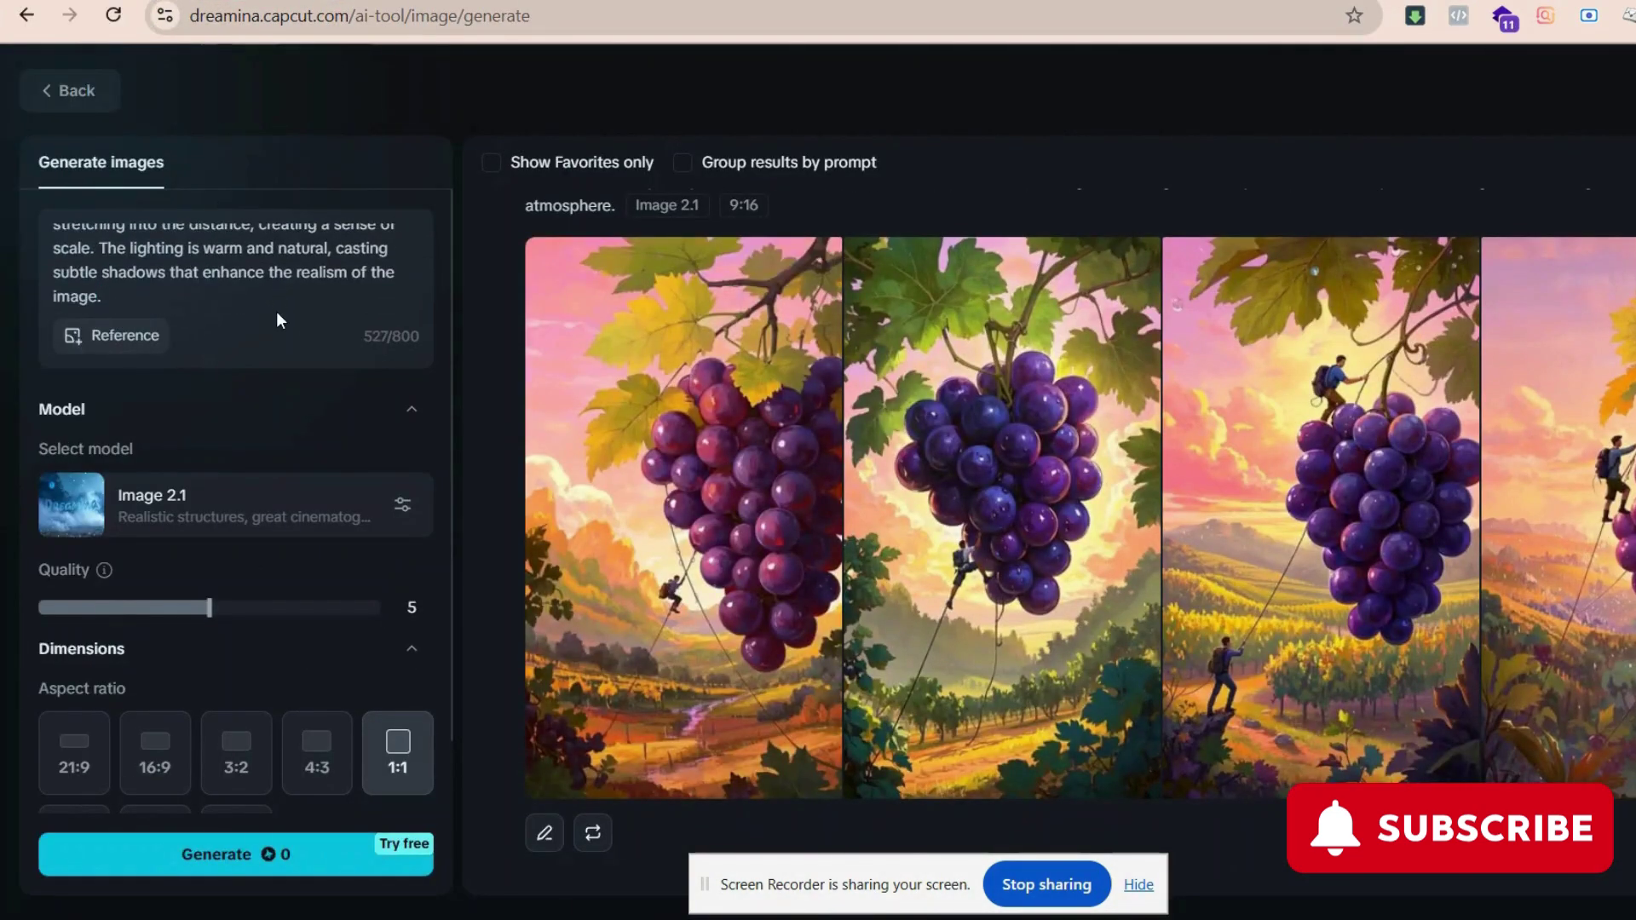
pyautogui.scroll(-3, 276, 319)
# - Generate the images with the Image 2.1 model, quality 10 and a 9:16 ratio
pyautogui.click(235, 306)
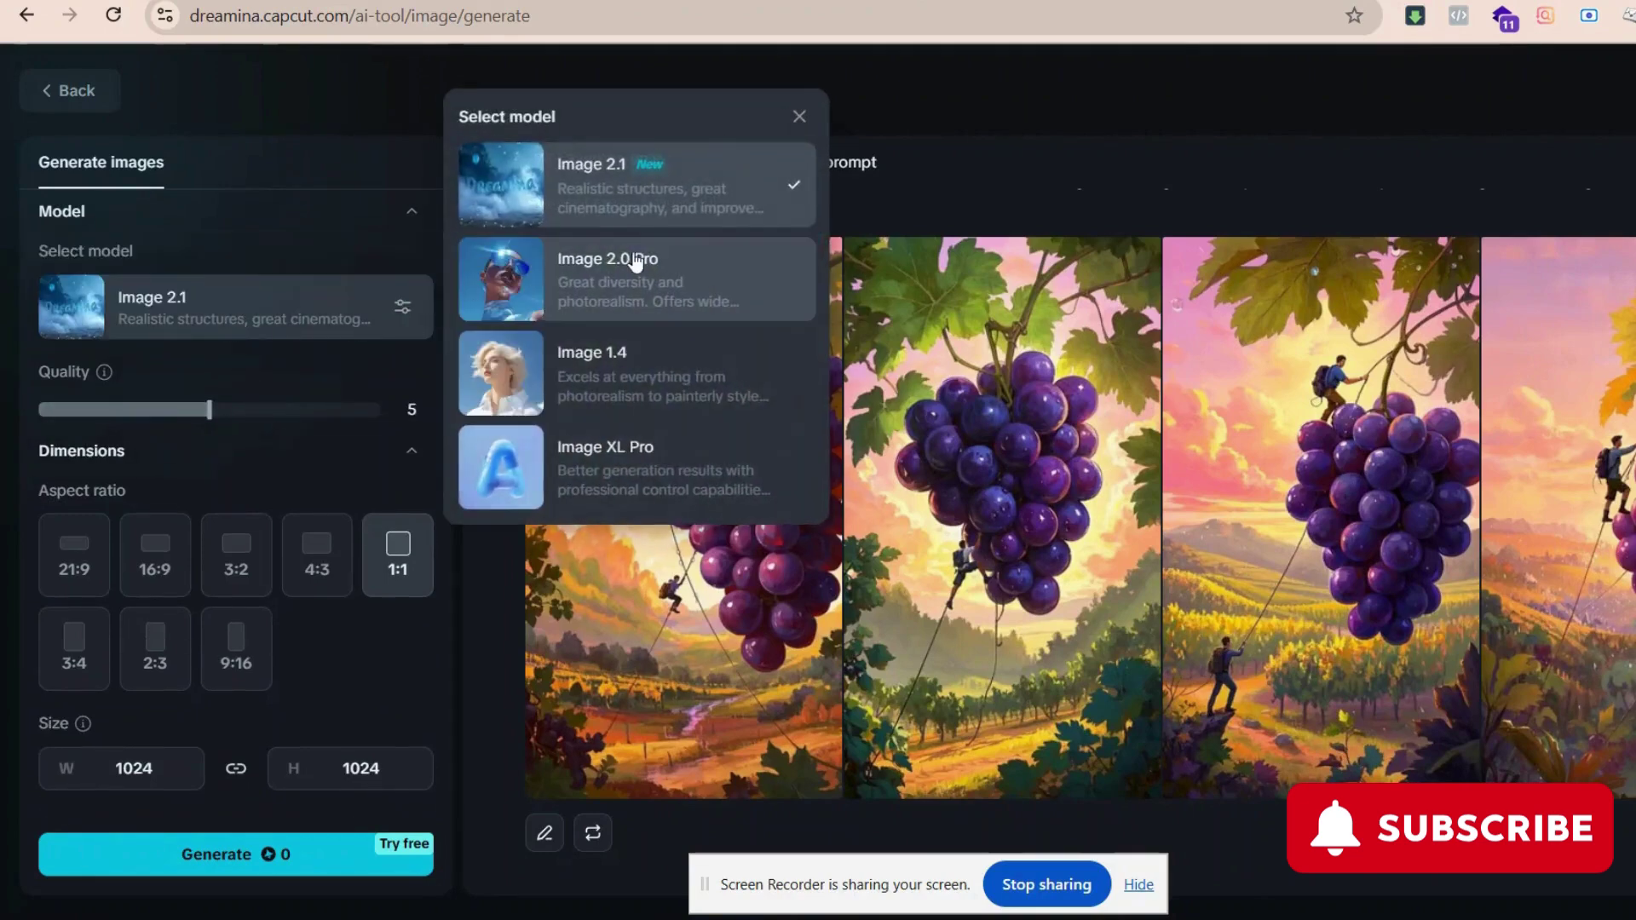
pyautogui.click(320, 448)
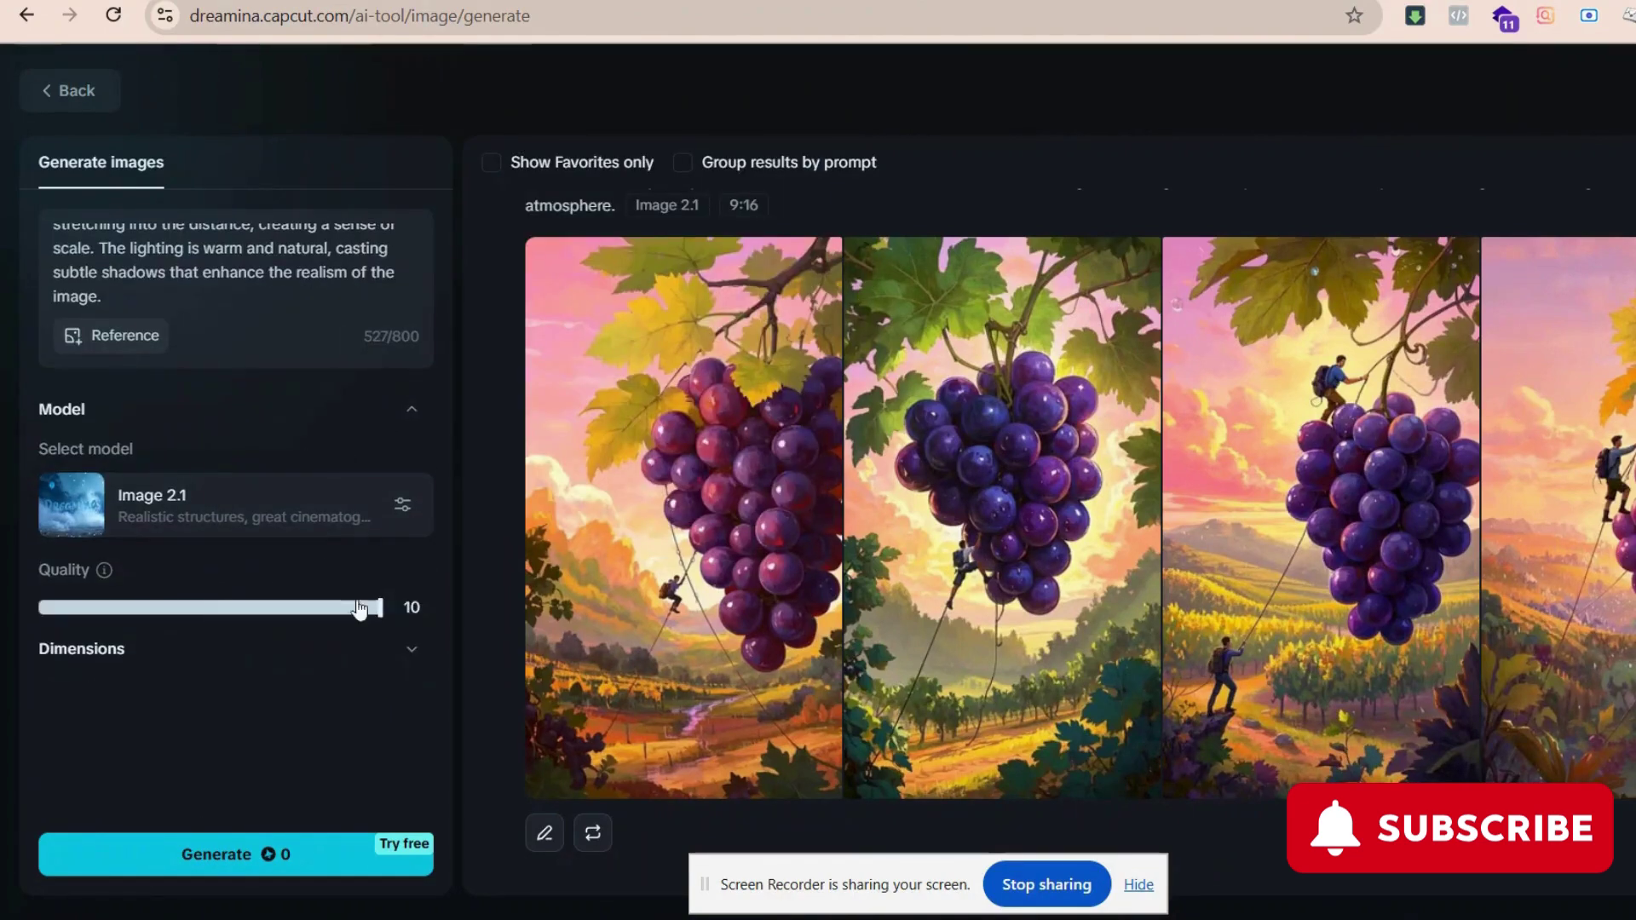
pyautogui.click(411, 649)
pyautogui.scroll(-2, 320, 615)
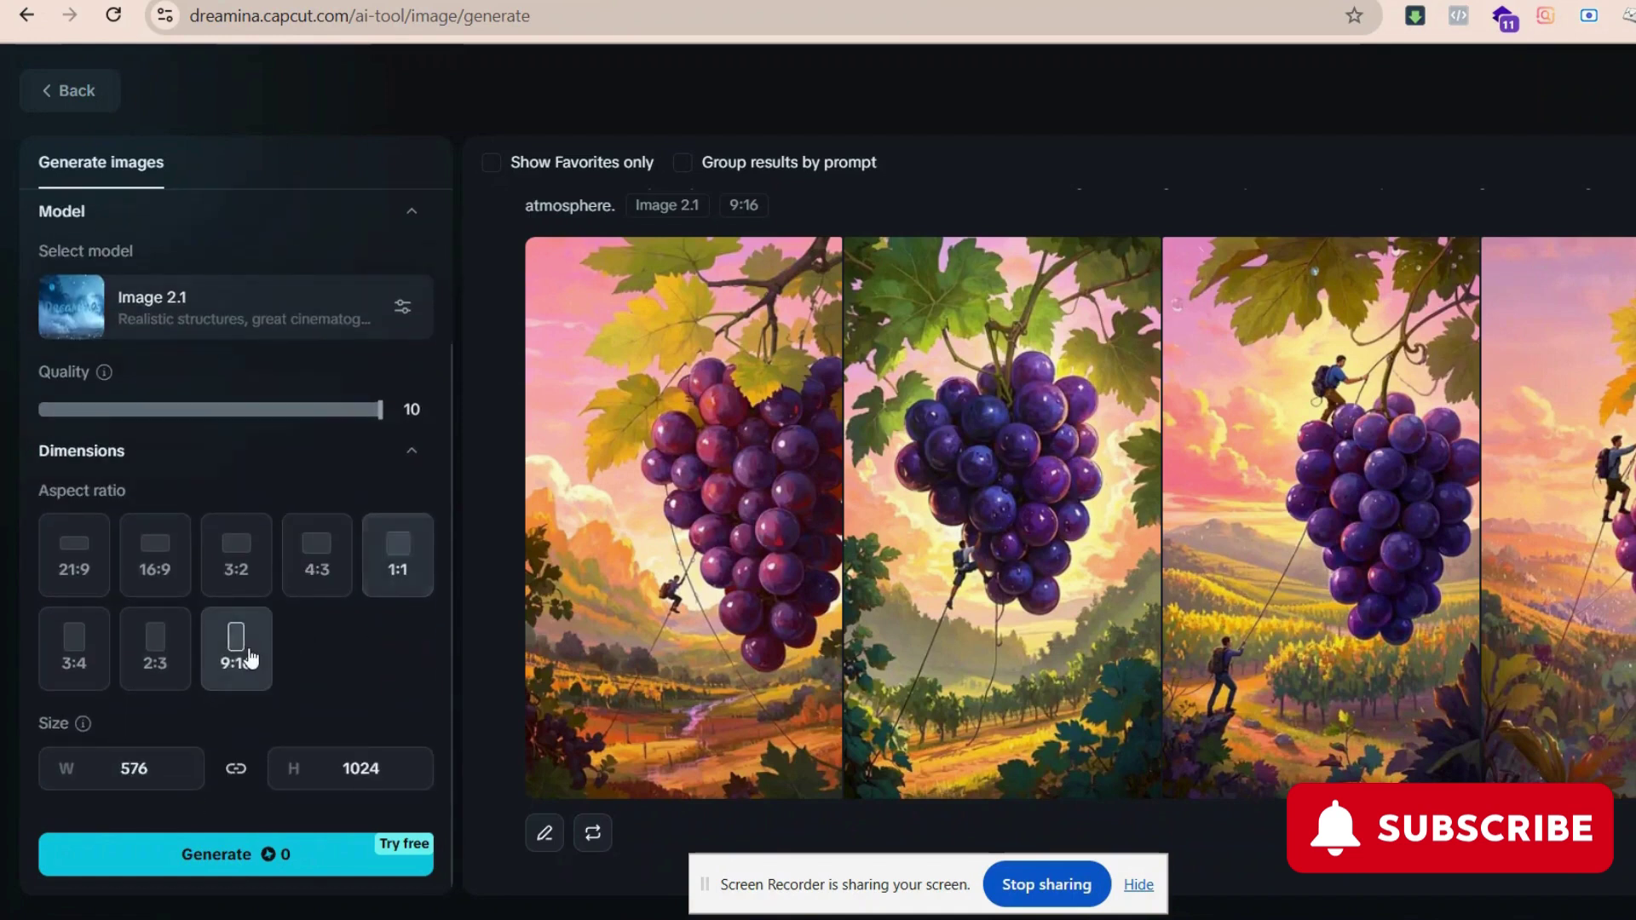
pyautogui.click(308, 869)
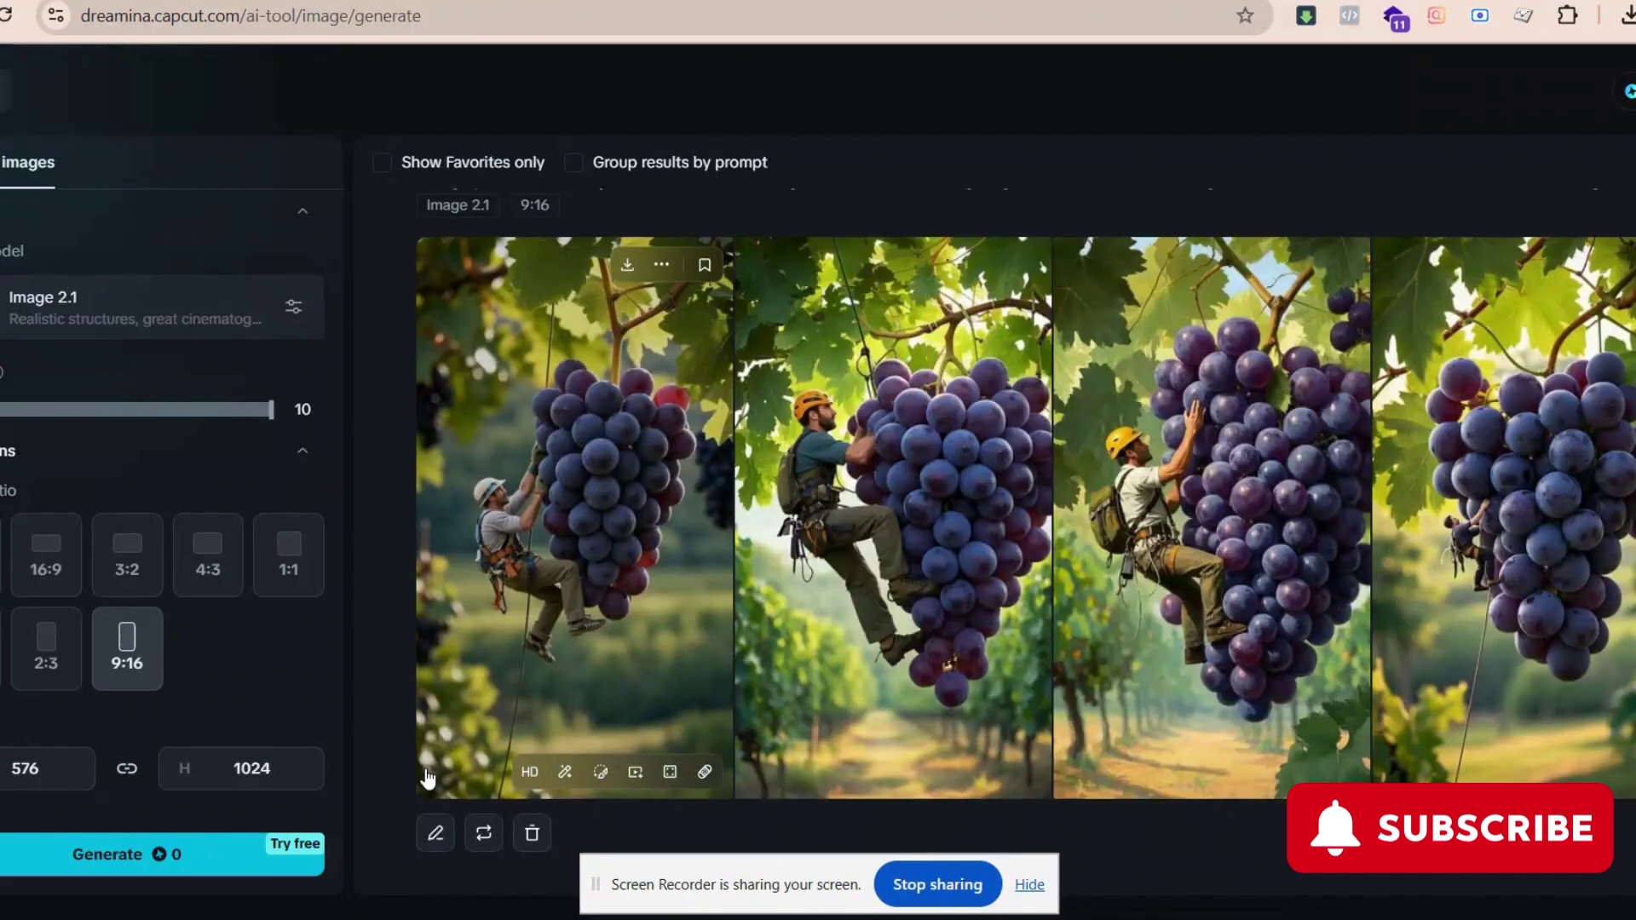
# - Upscale the first grape-climber image and open the upscaled version
pyautogui.click(513, 512)
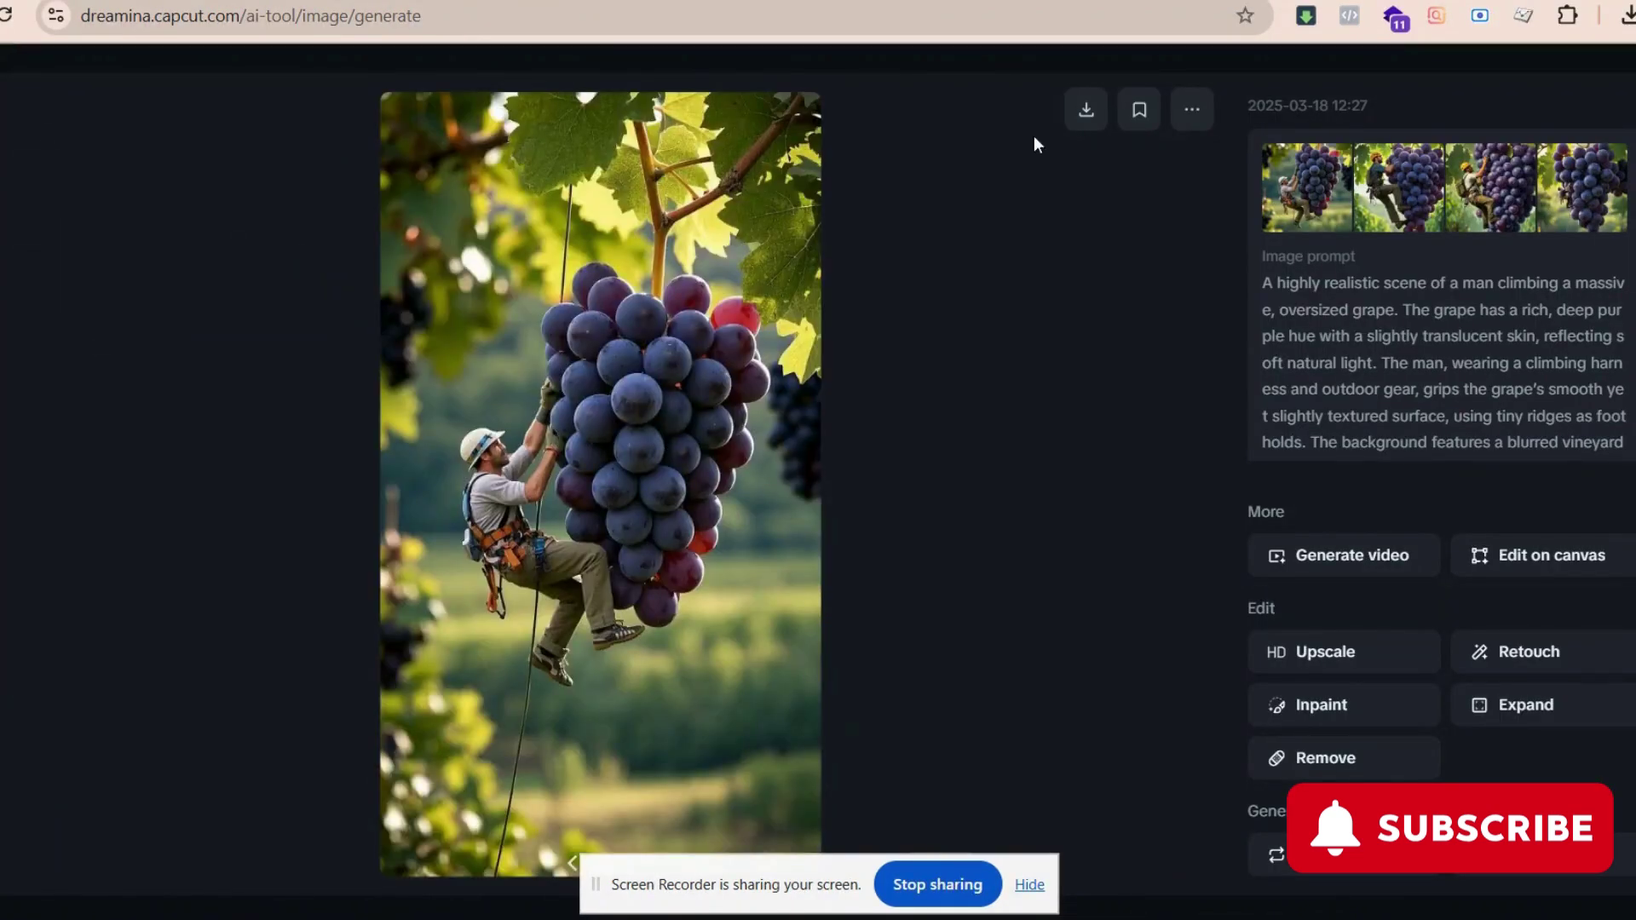
pyautogui.click(1317, 658)
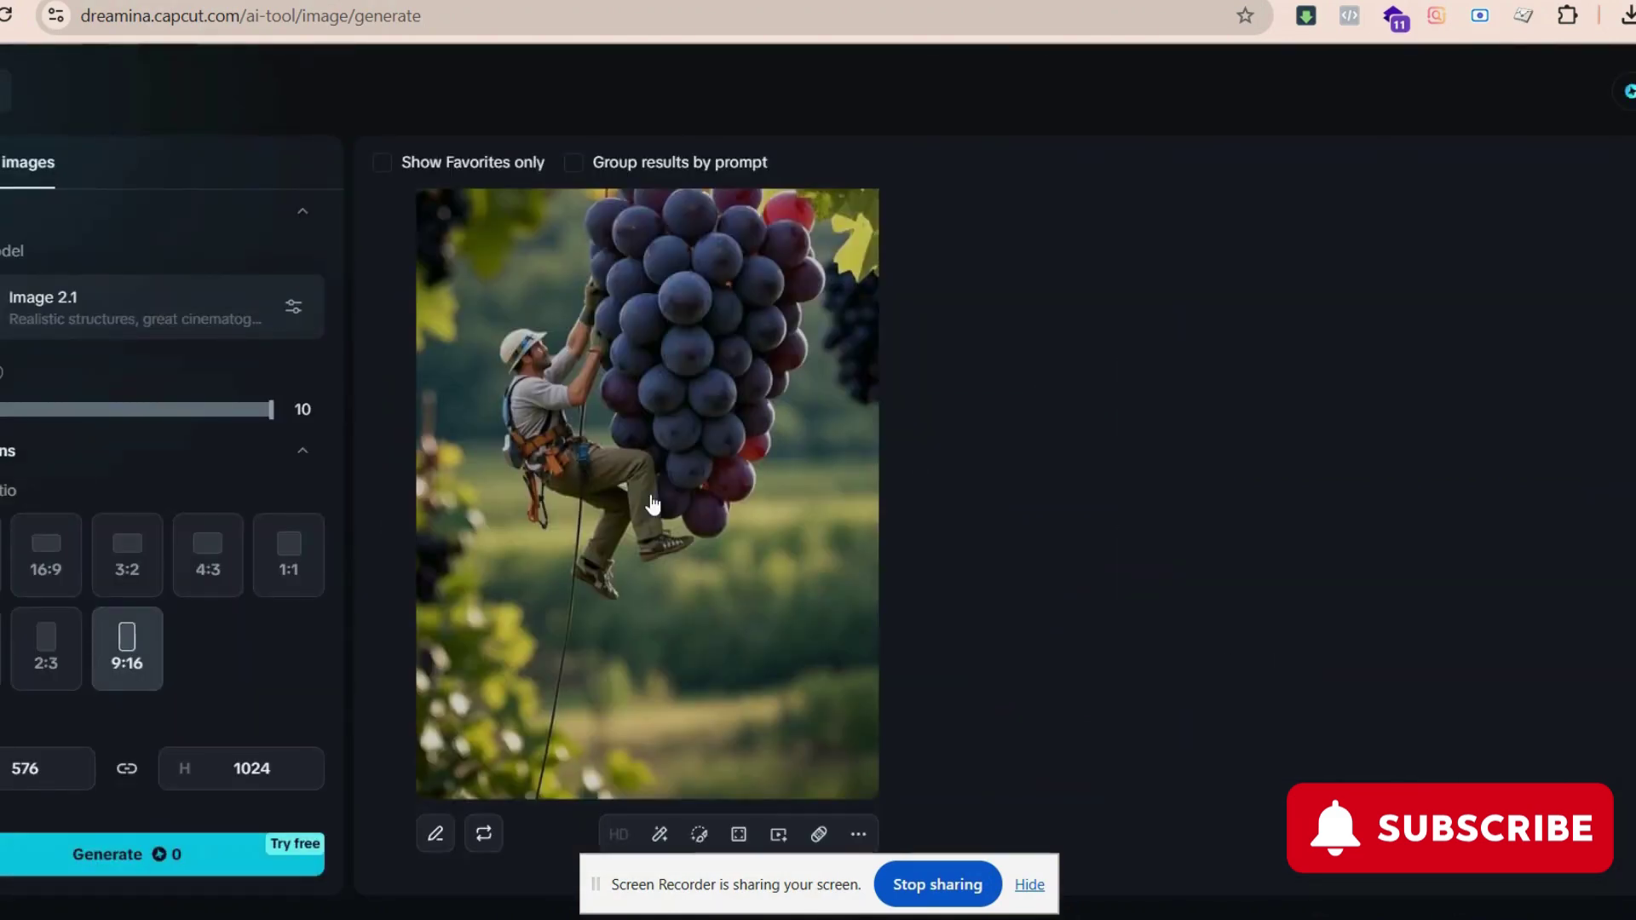
pyautogui.click(641, 492)
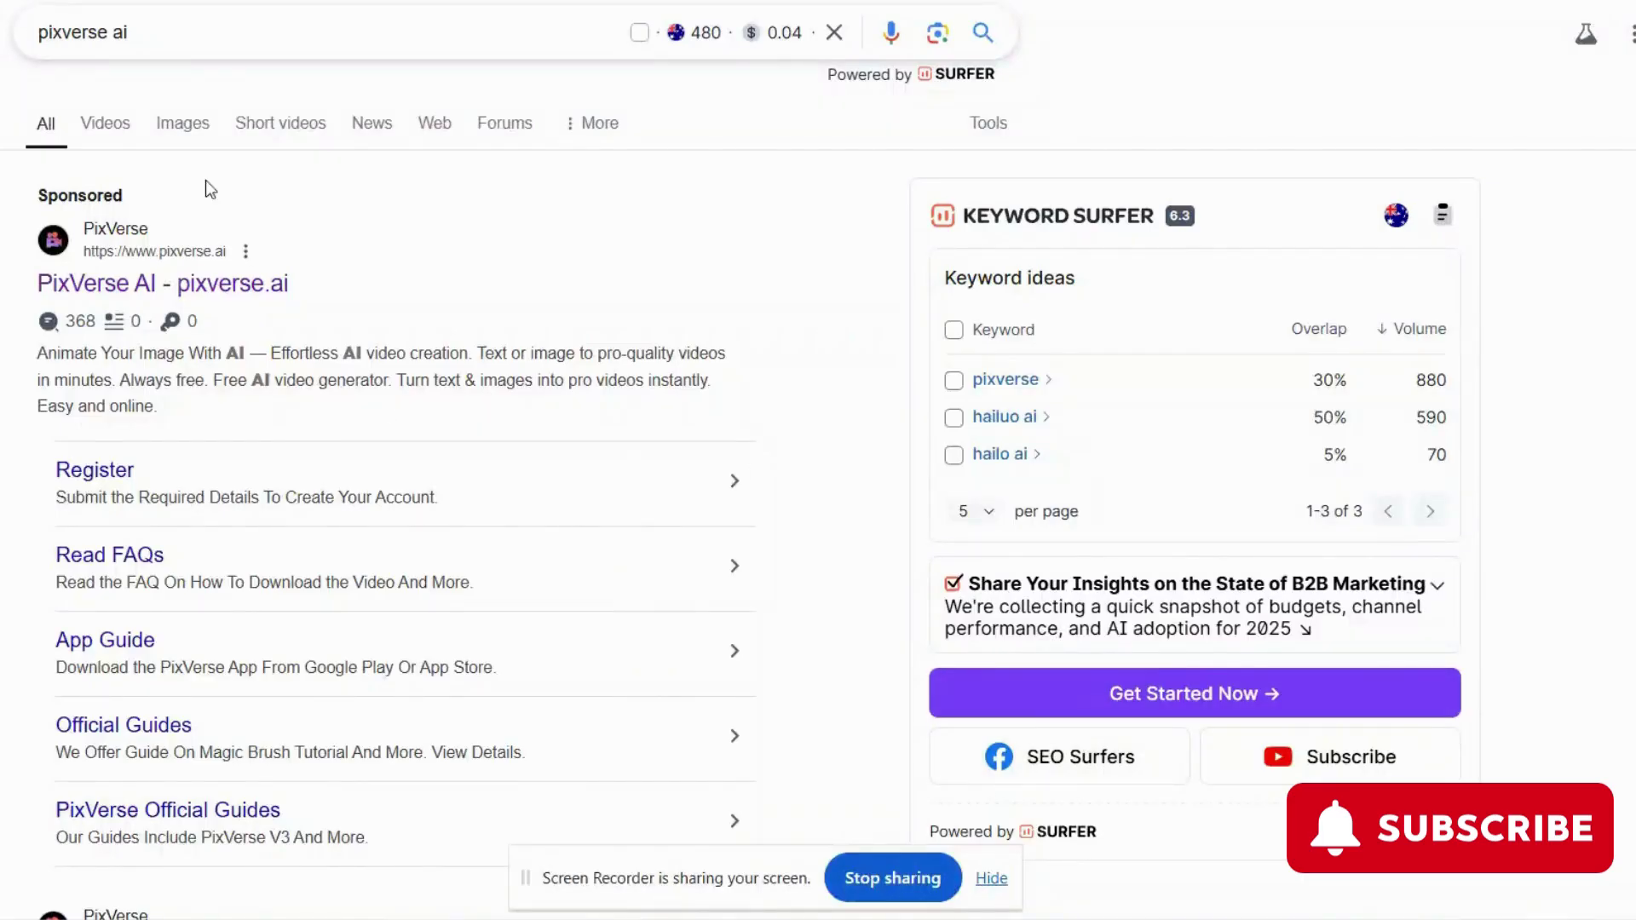
# - Open the PixVerse website from the search results
pyautogui.click(190, 291)
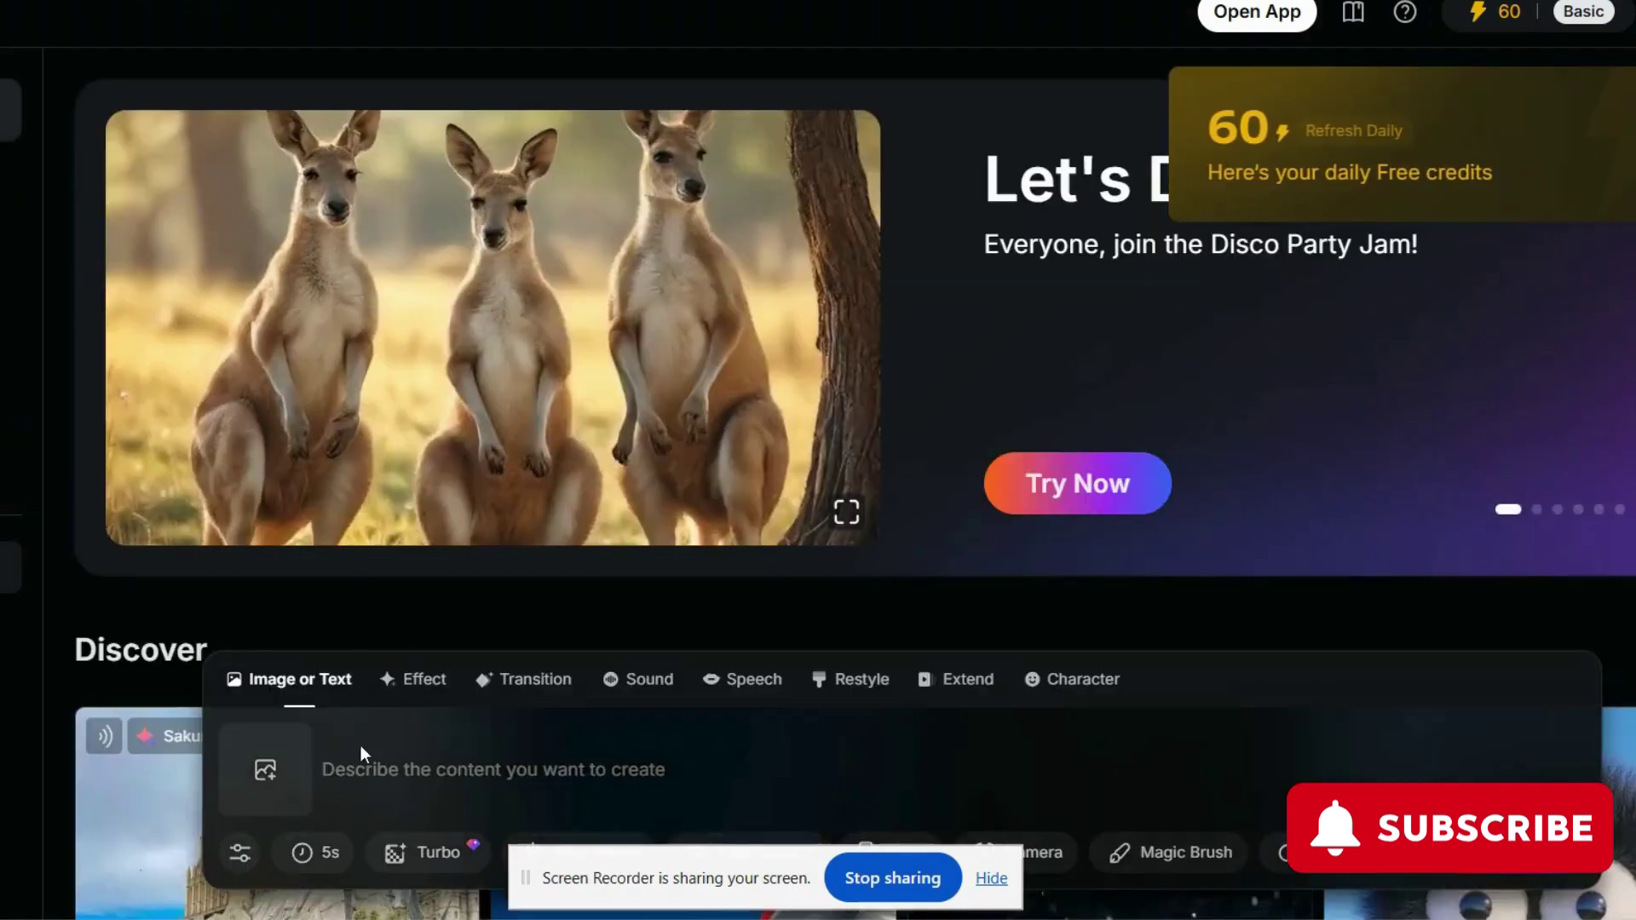
pyautogui.scroll(-1, 342, 690)
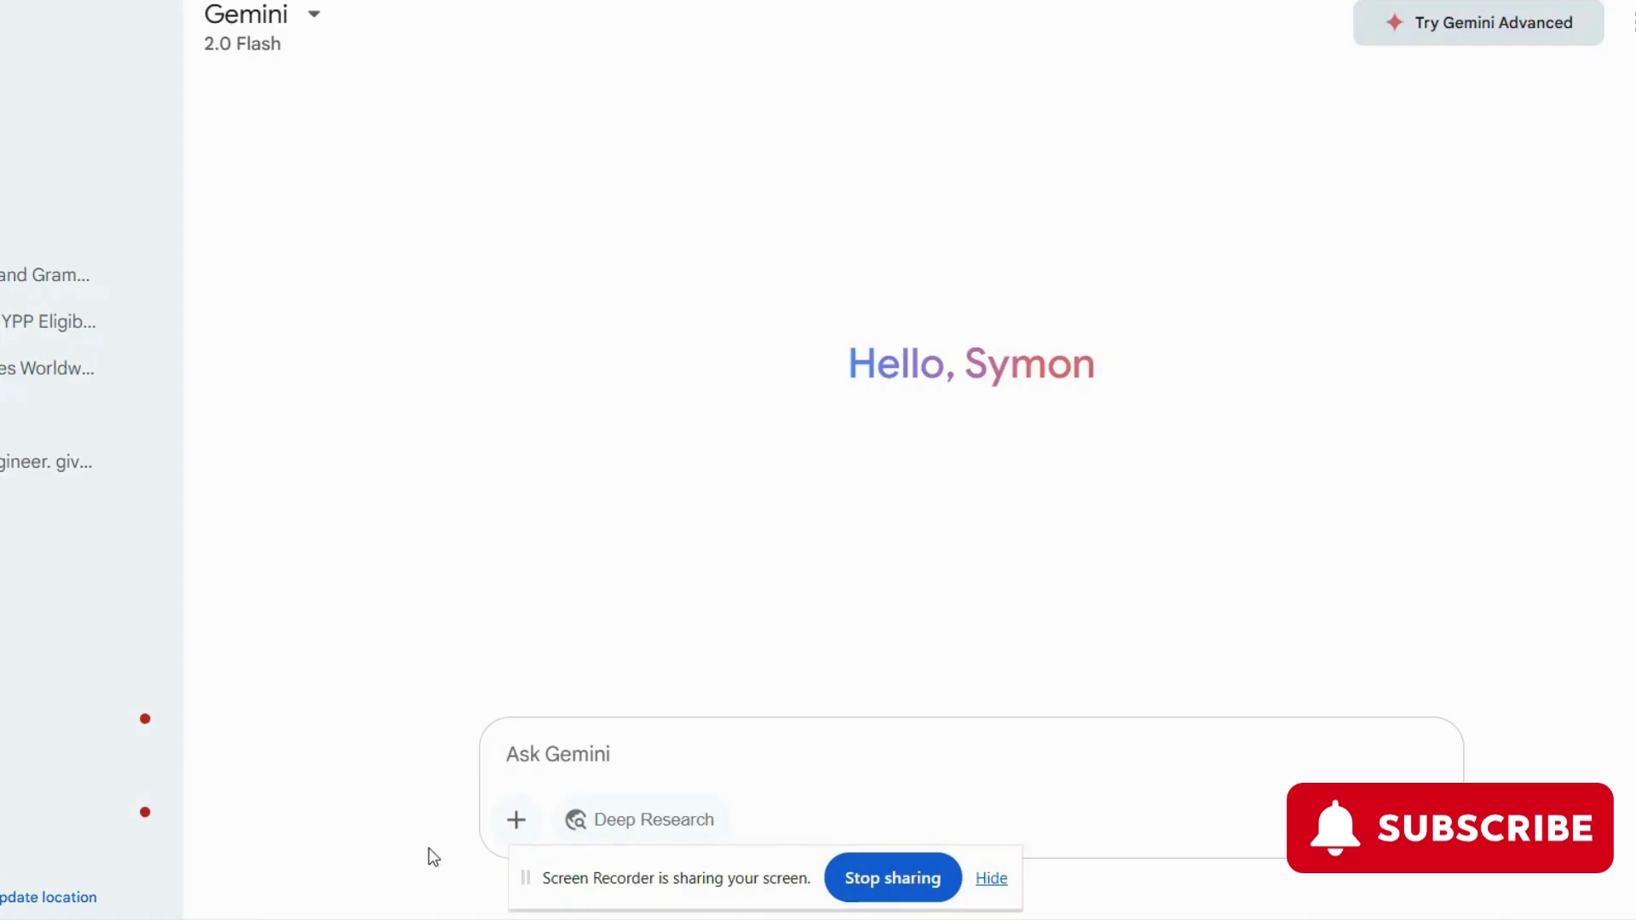
# - Attach the Image-1 grape picture in Gemini and request a rotating-camera video prompt
pyautogui.click(517, 819)
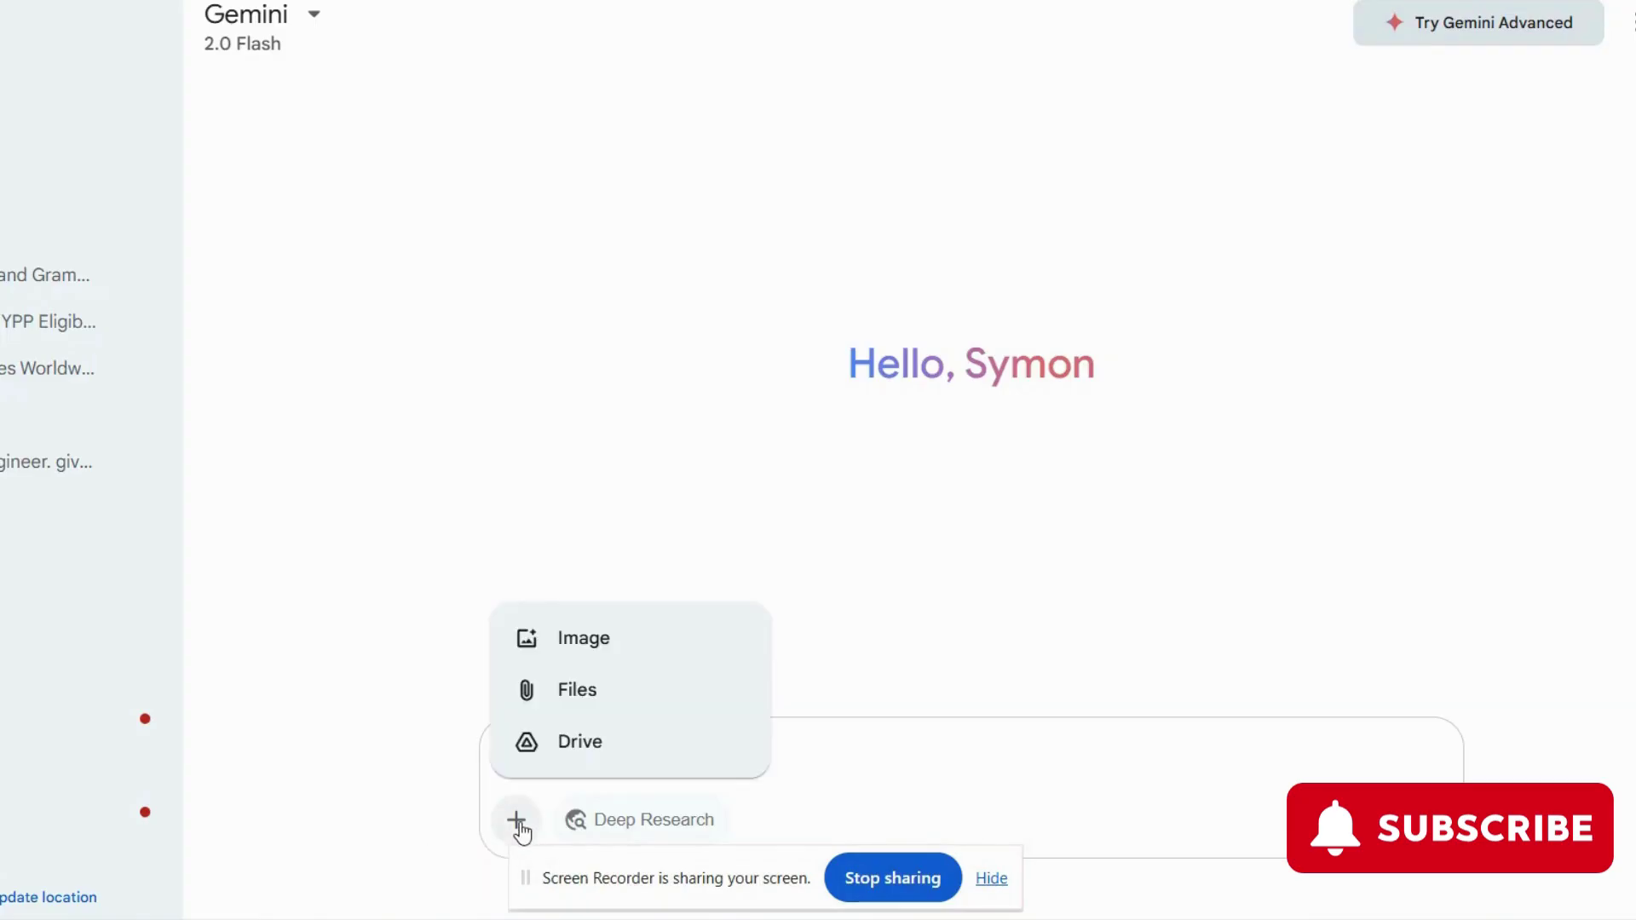
pyautogui.click(583, 638)
pyautogui.scroll(-3, 219, 254)
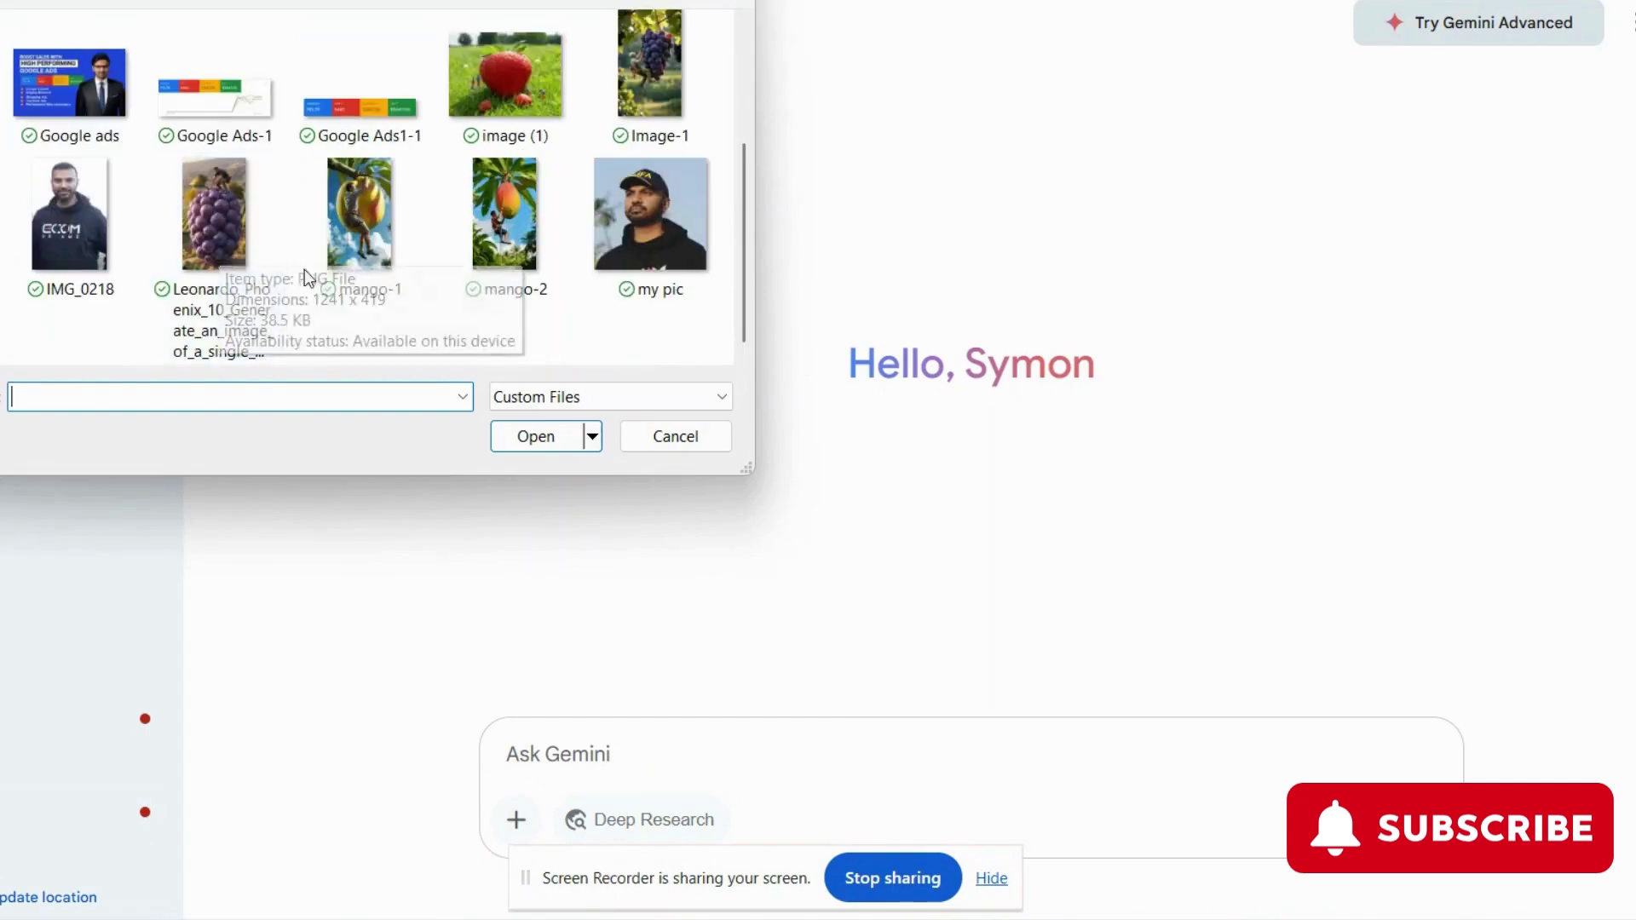
pyautogui.click(505, 215)
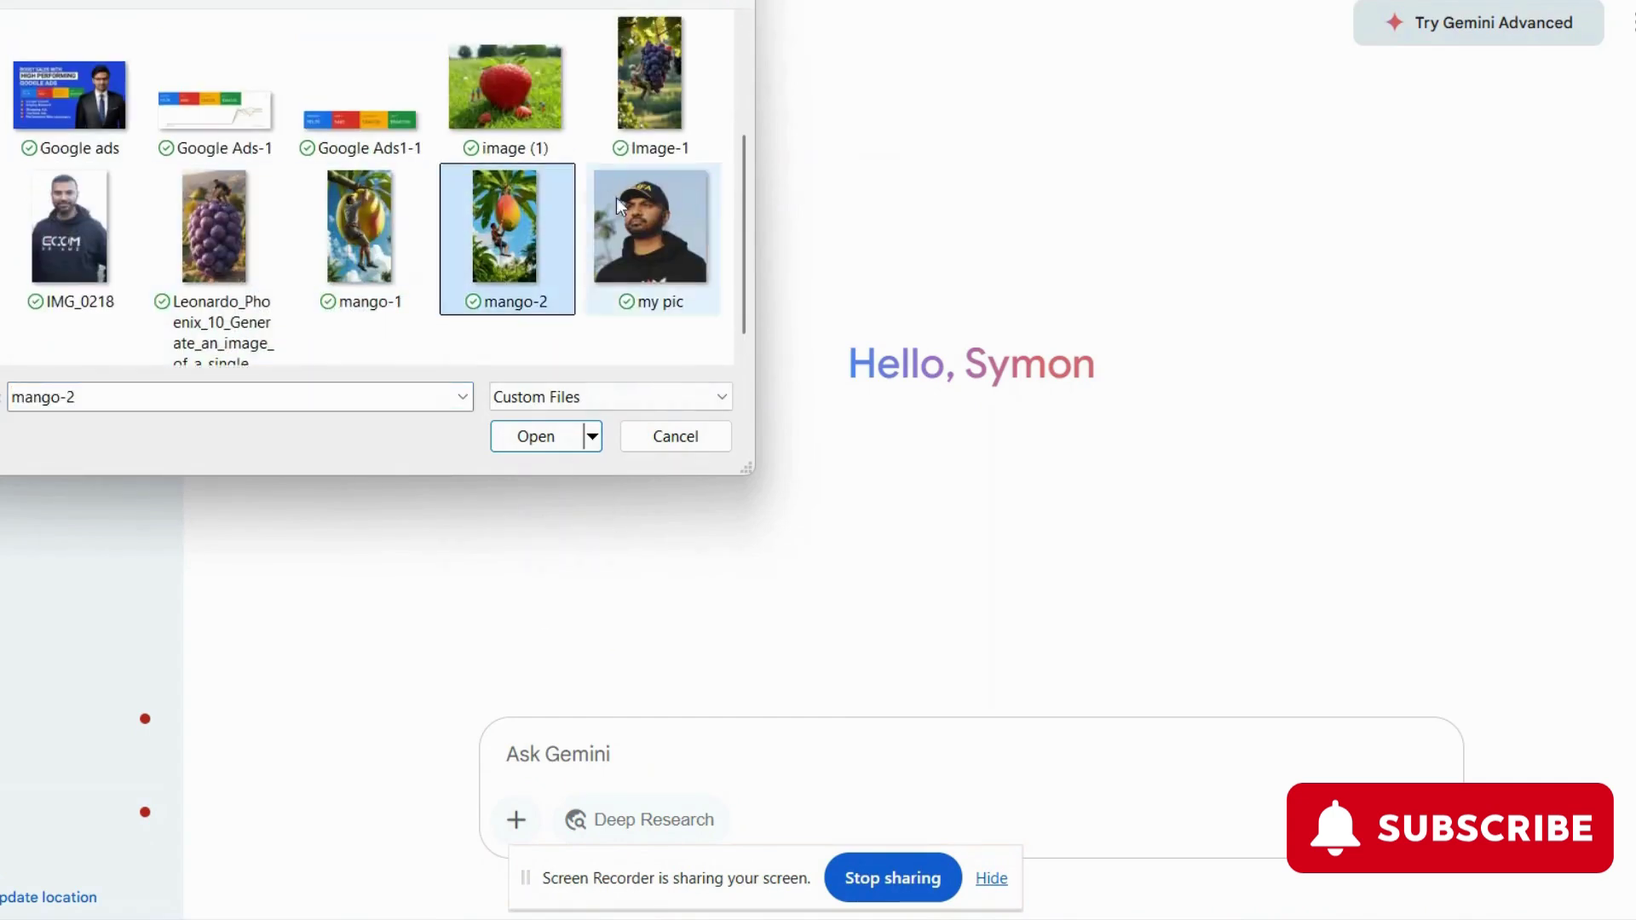
pyautogui.click(651, 65)
pyautogui.click(675, 436)
pyautogui.click(521, 835)
pyautogui.write('I want to generate a video of it, with the camera rotating around the object. now give a prompt')
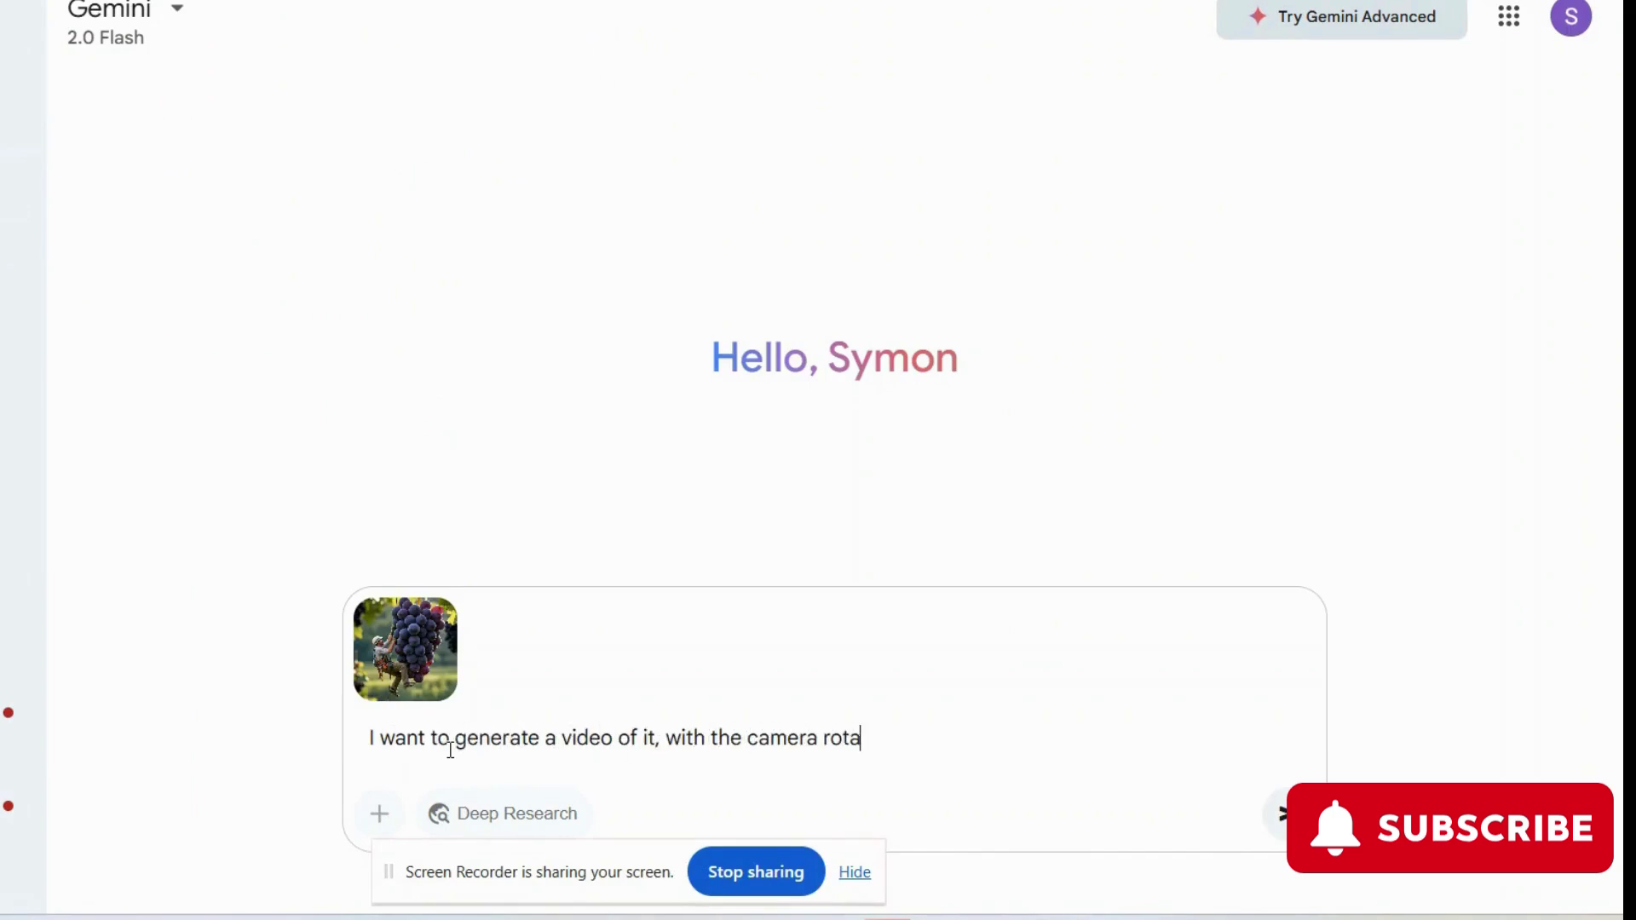
pyautogui.write('for it.')
pyautogui.press('Return')
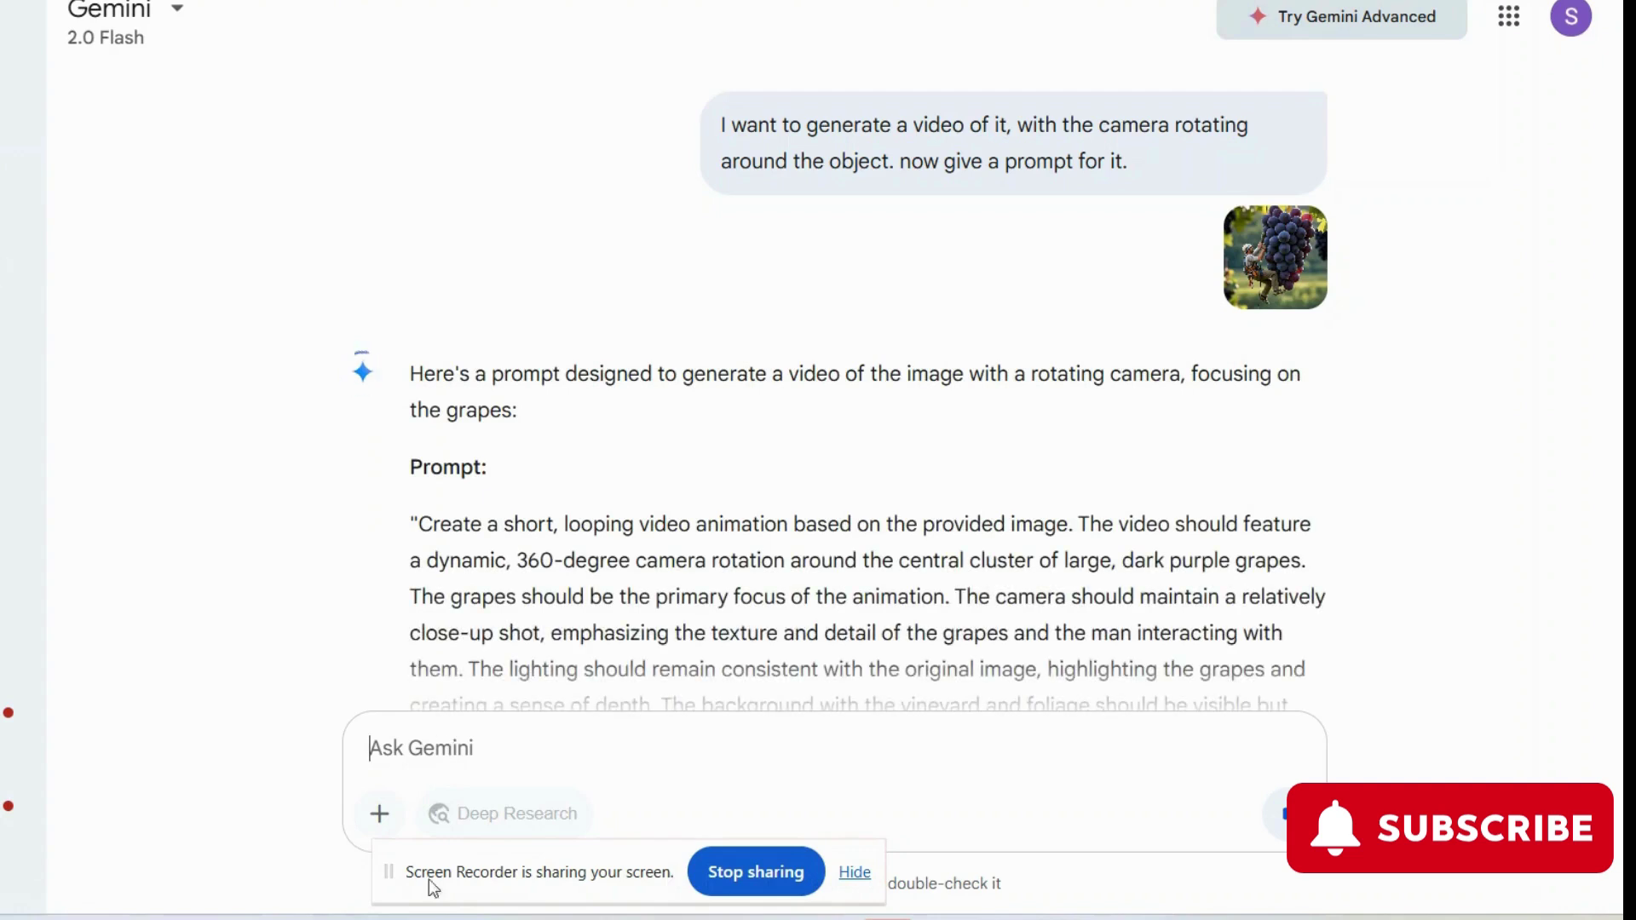
# - Put Gemini's rotating-camera prompt into PixVerse's description field and create the video
pyautogui.moveTo(419, 263); pyautogui.dragTo(1105, 591)
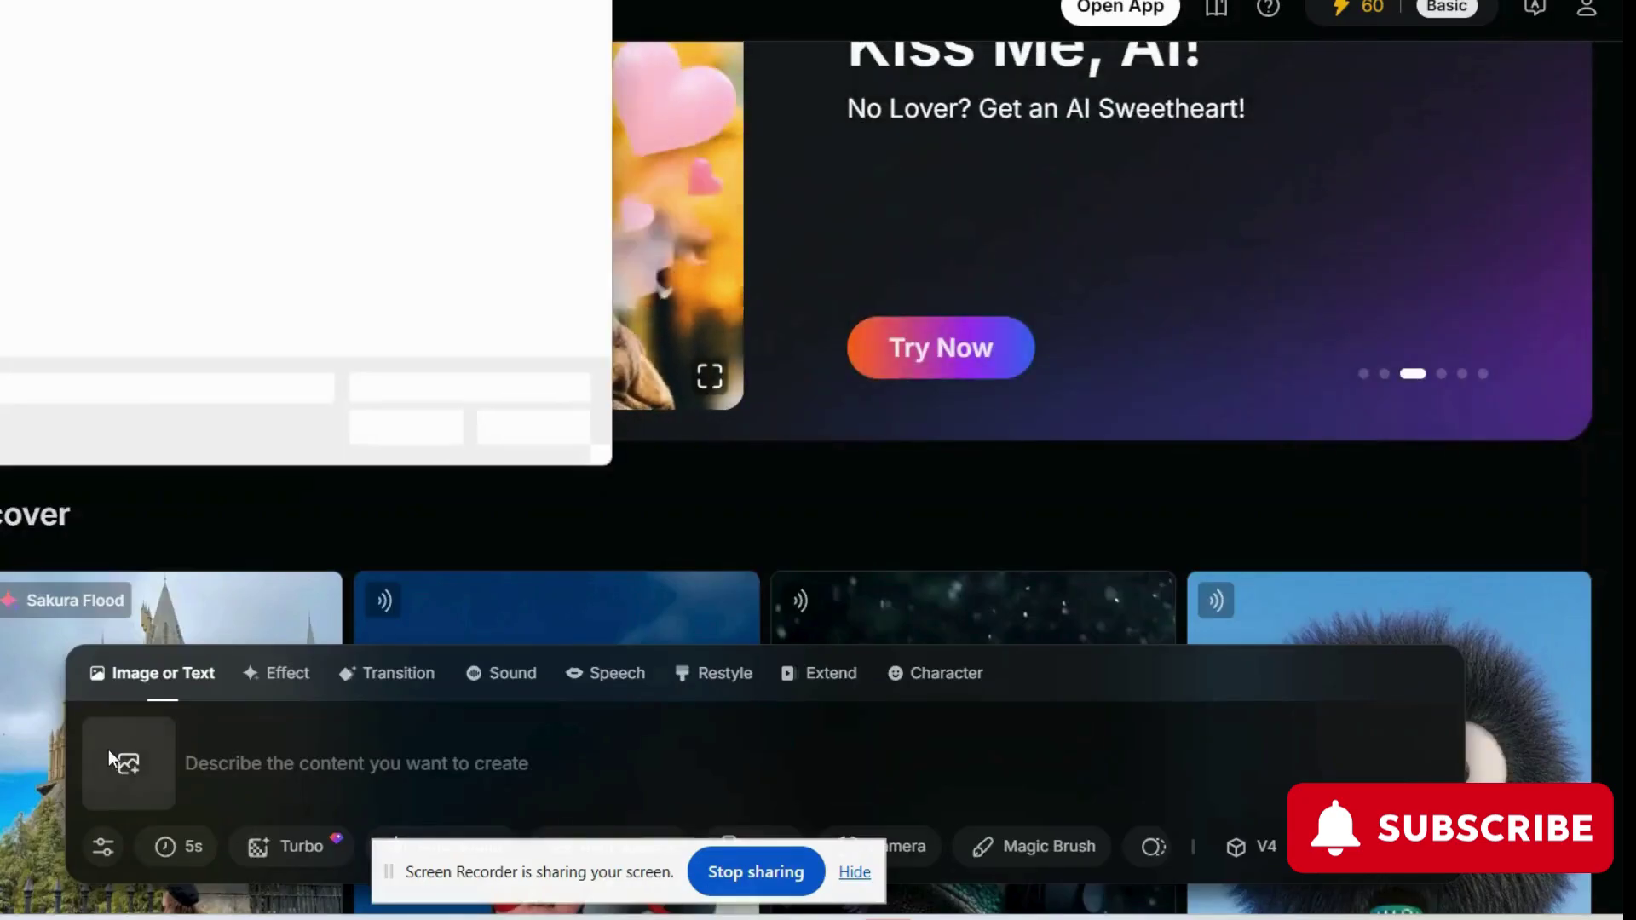
pyautogui.click(356, 764)
pyautogui.hotkey('ctrl', 'v')
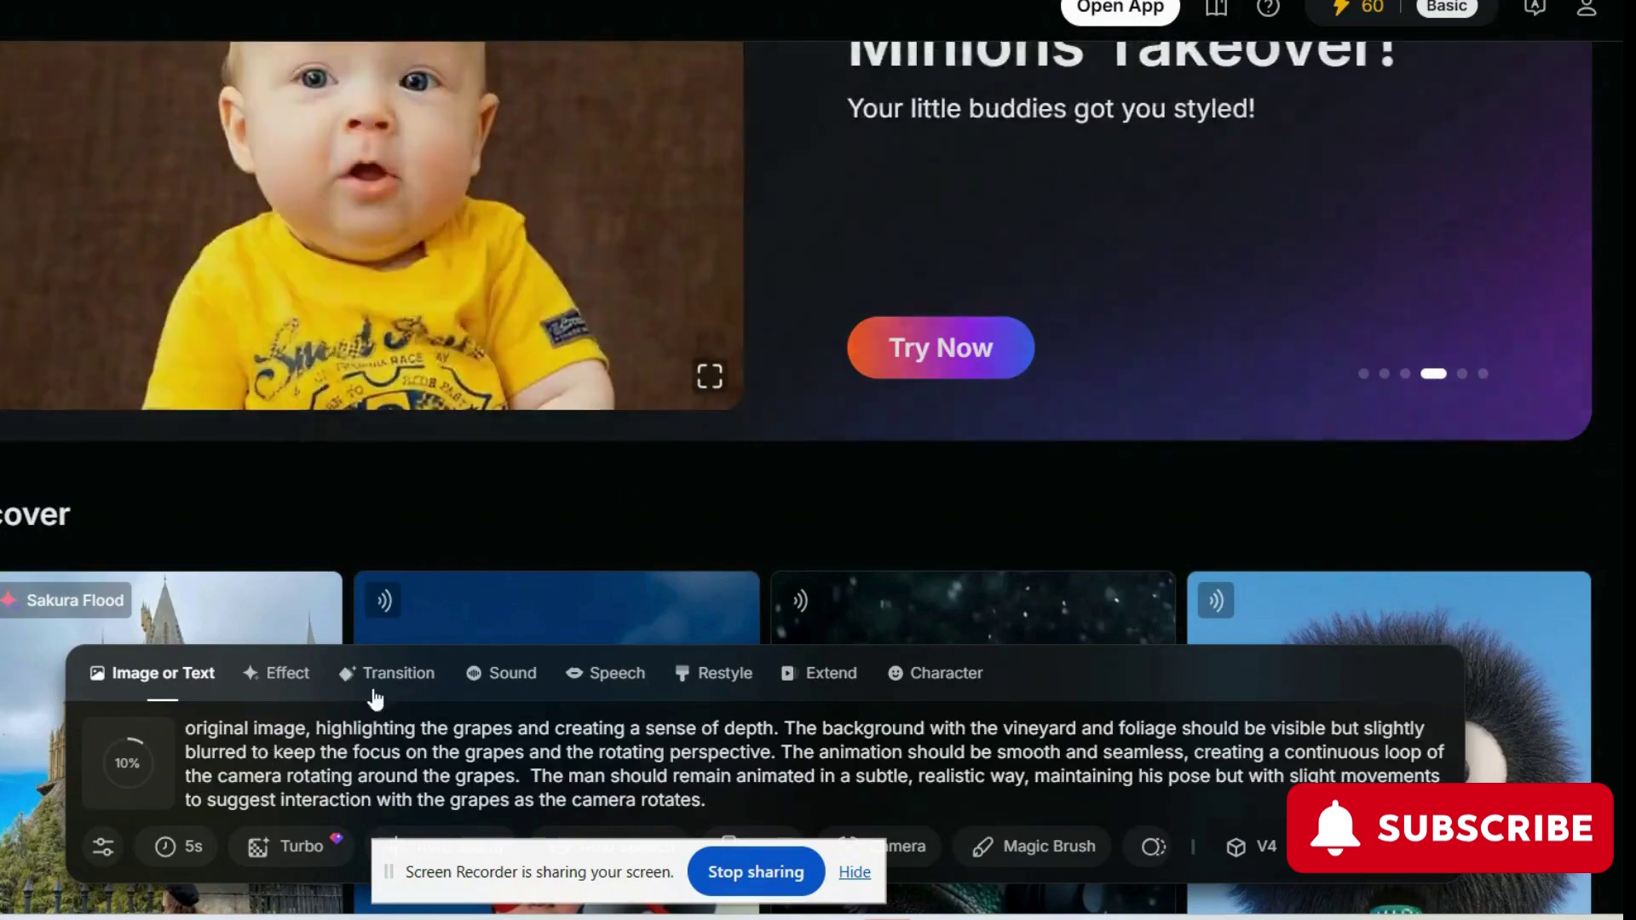
pyautogui.scroll(-2, 843, 704)
pyautogui.scroll(-2, 843, 704)
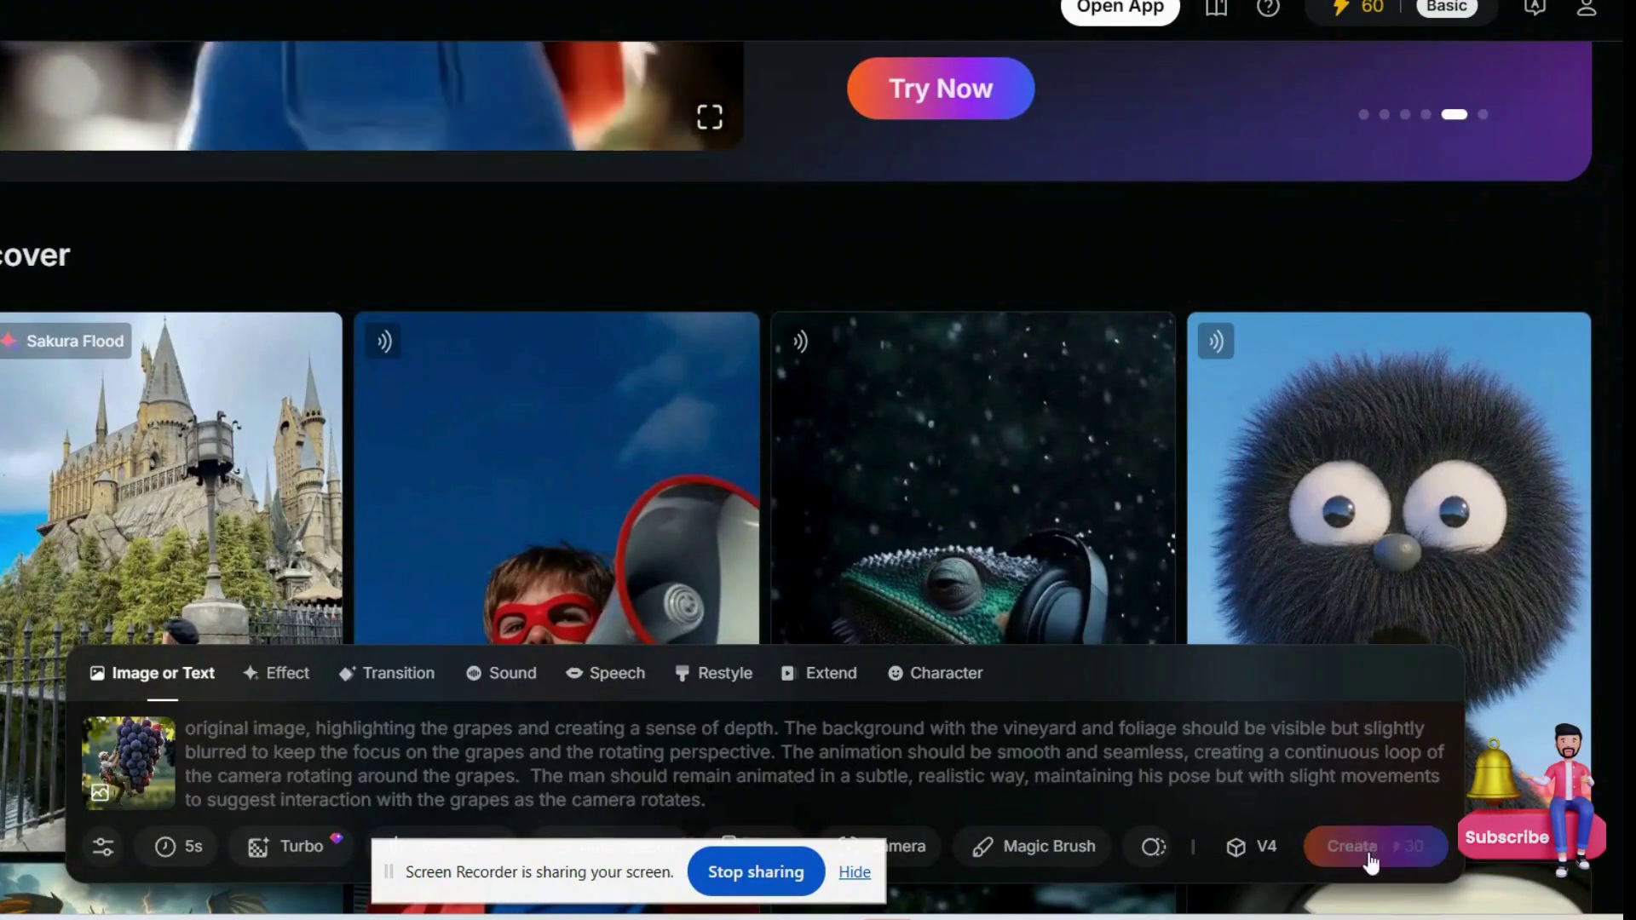
pyautogui.press('Return')
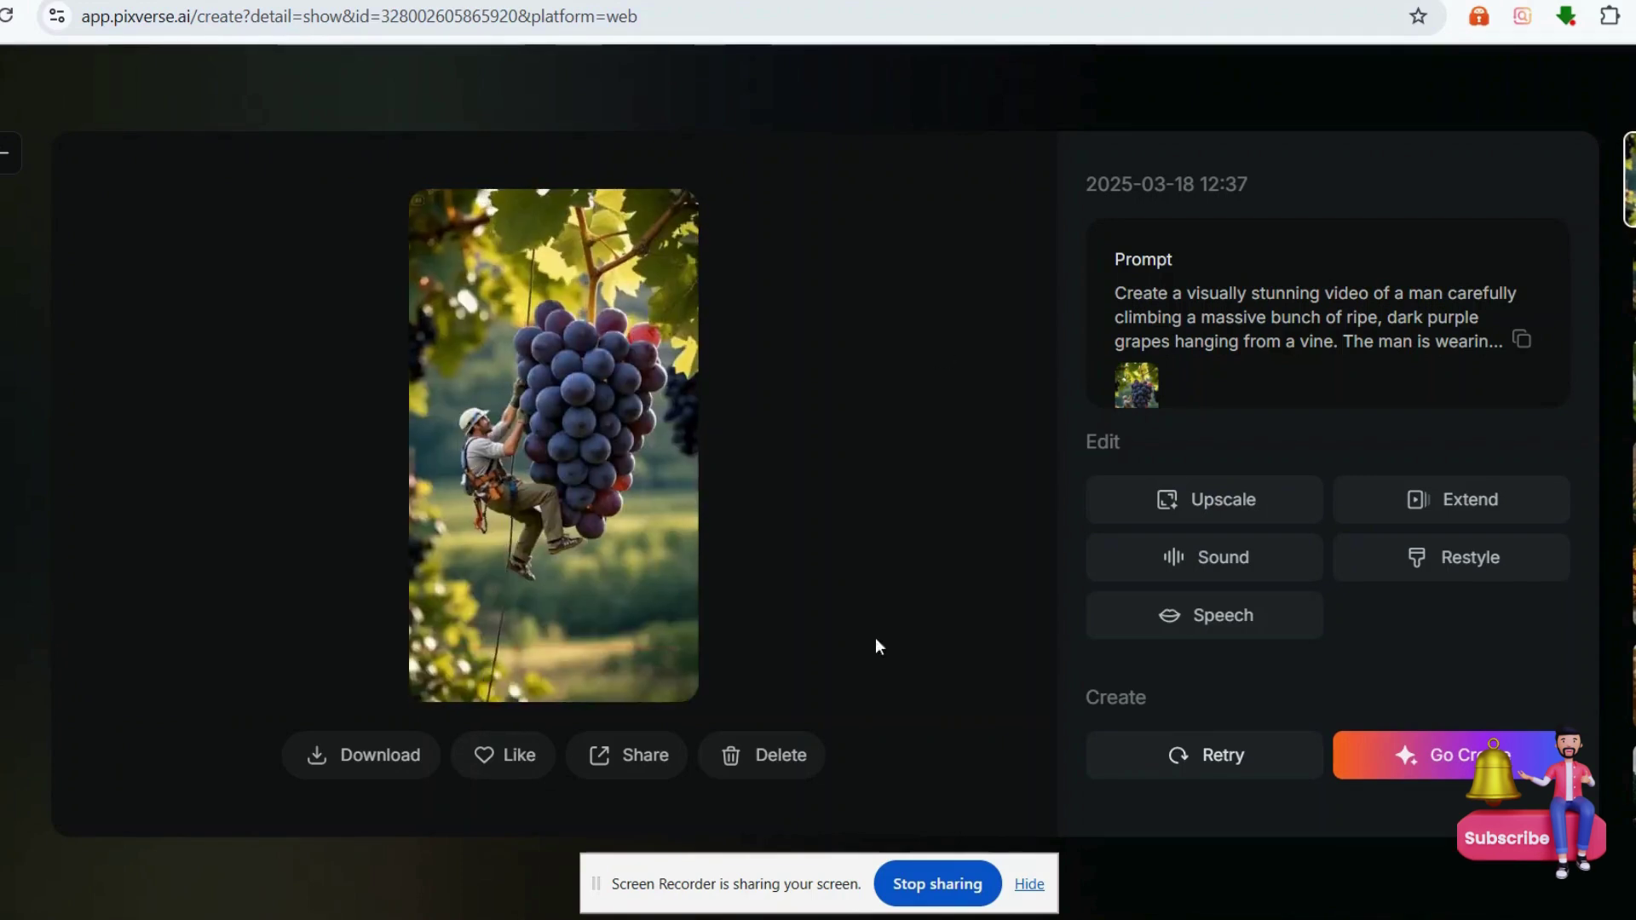
# - Play the finished grape-climber video in full screen
pyautogui.moveTo(554, 445)
pyautogui.click(672, 671)
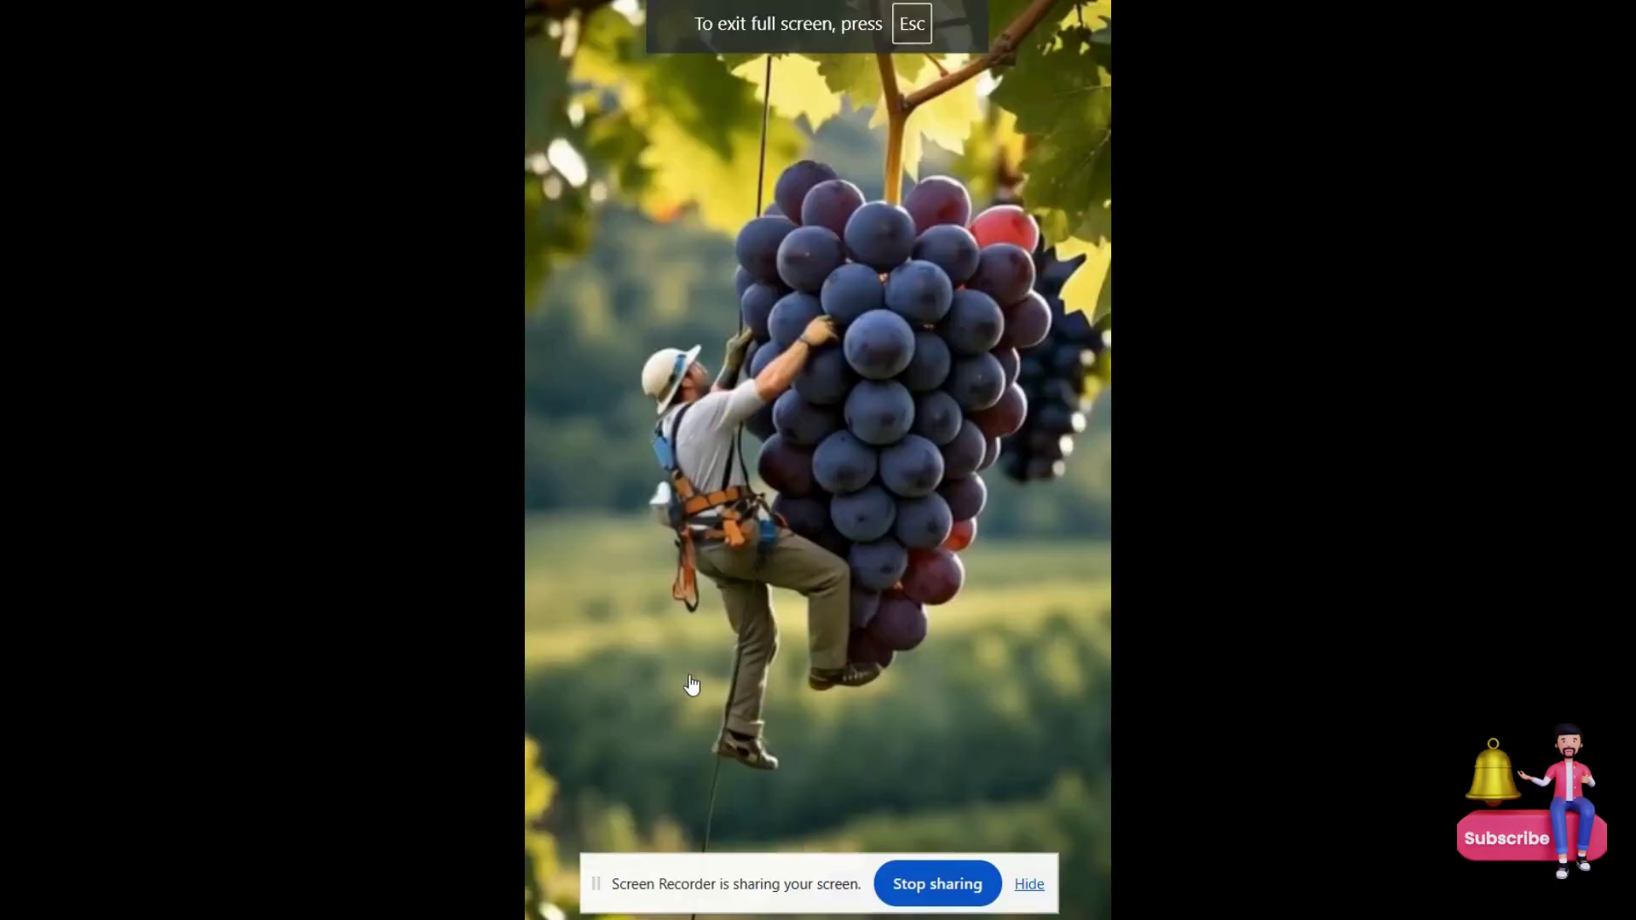